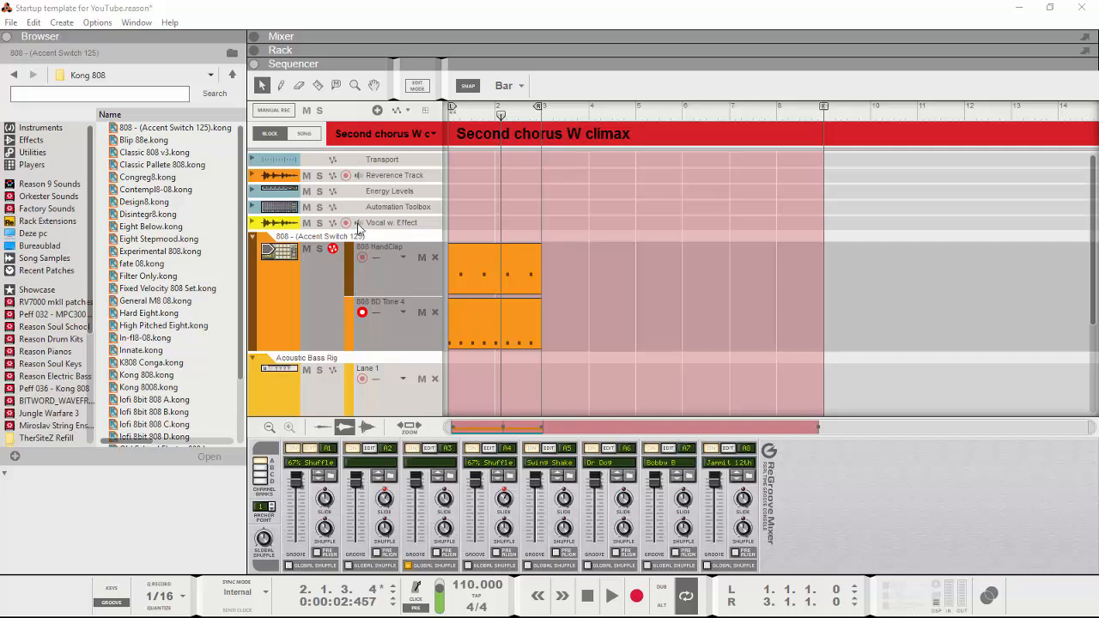
# - Clear the workspace around the sequencer by hiding the browser, the Tool Window and the ReGroove Mixer
pyautogui.click(7, 37)
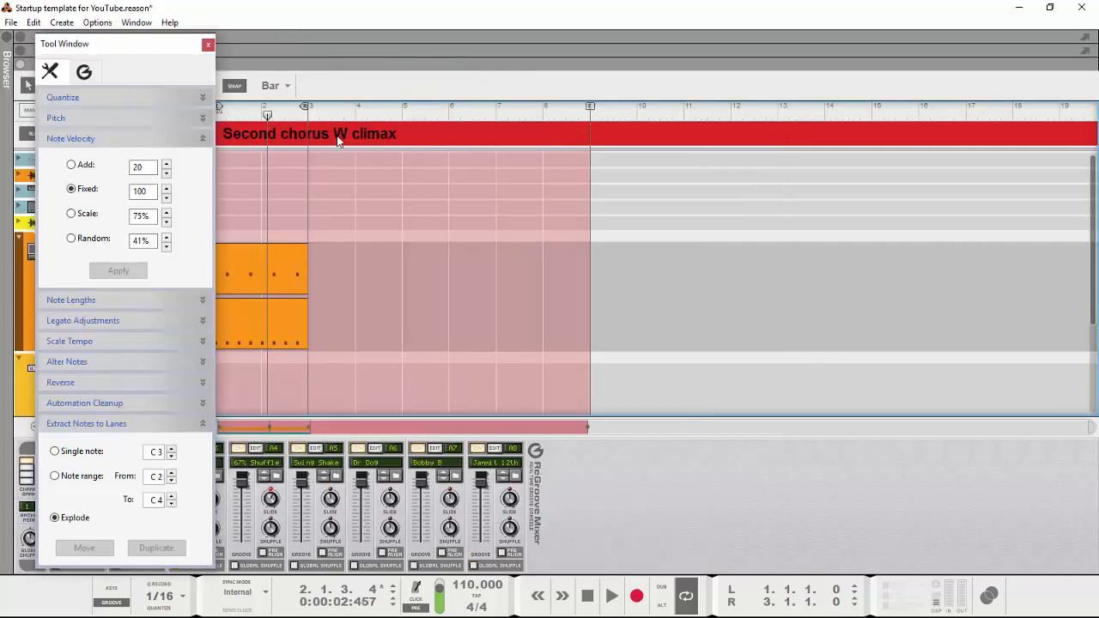
pyautogui.click(208, 43)
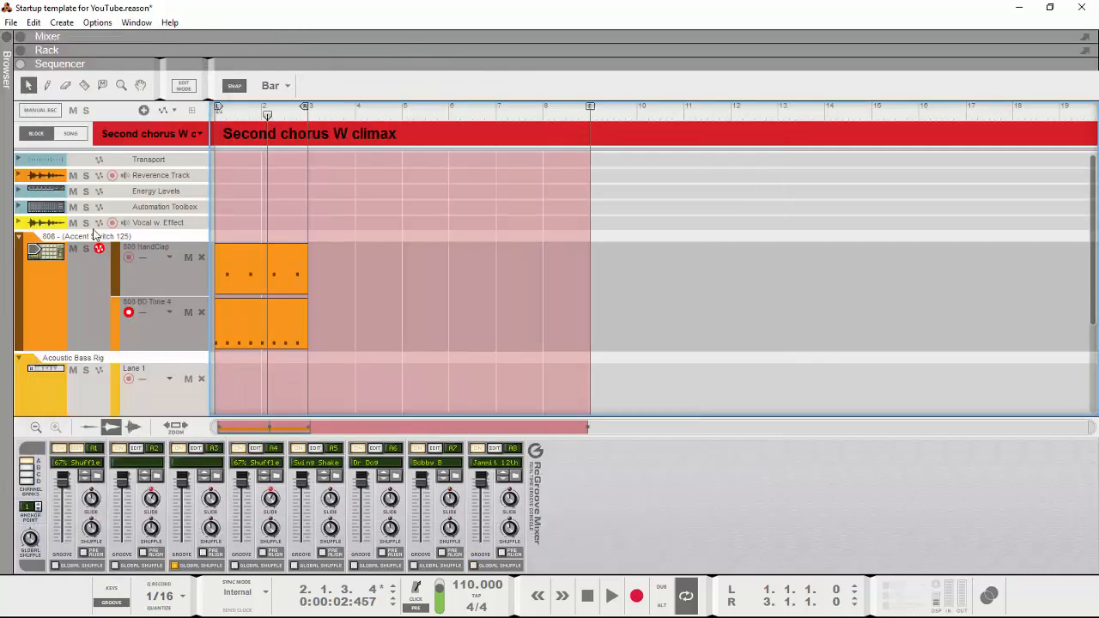
pyautogui.click(112, 600)
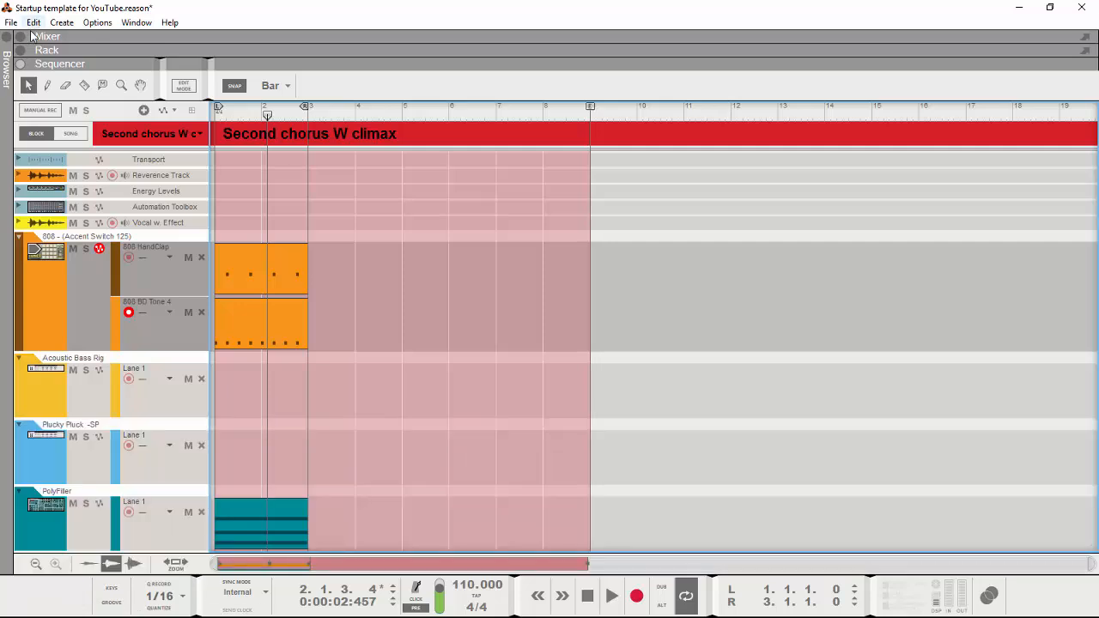
# - Unfold and refold the Transport track, and unfold the Reverence Track
pyautogui.click(21, 163)
pyautogui.click(19, 161)
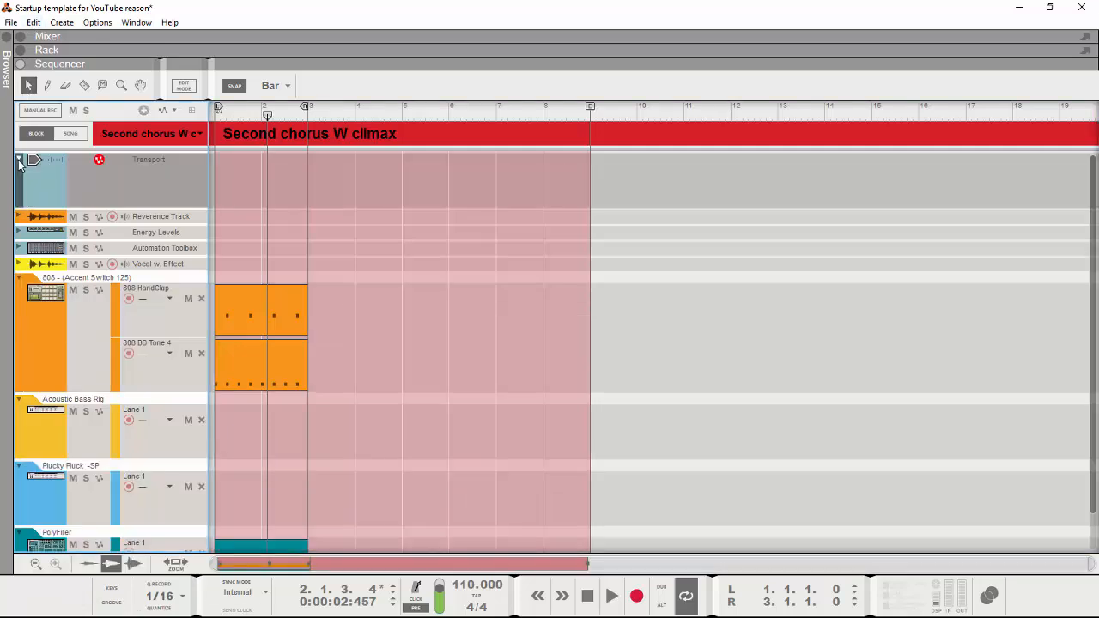
pyautogui.click(19, 161)
pyautogui.click(19, 175)
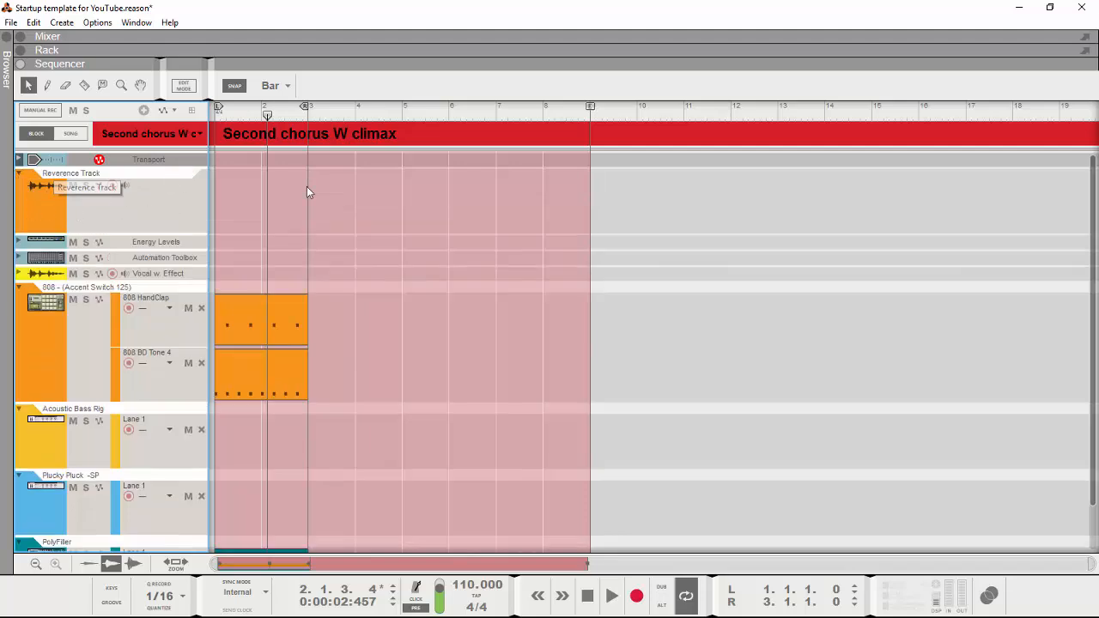
# - Show the rack above the sequencer and select the A/B Switch device above the Reverence Track
pyautogui.click(487, 53)
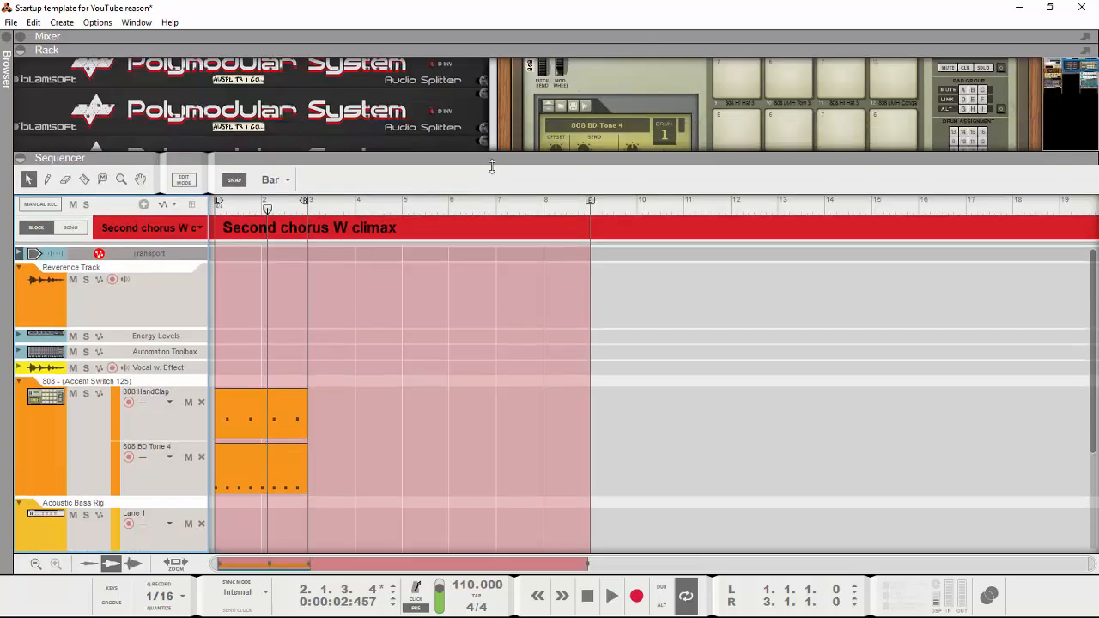
pyautogui.moveTo(1087, 83); pyautogui.dragTo(1046, 89)
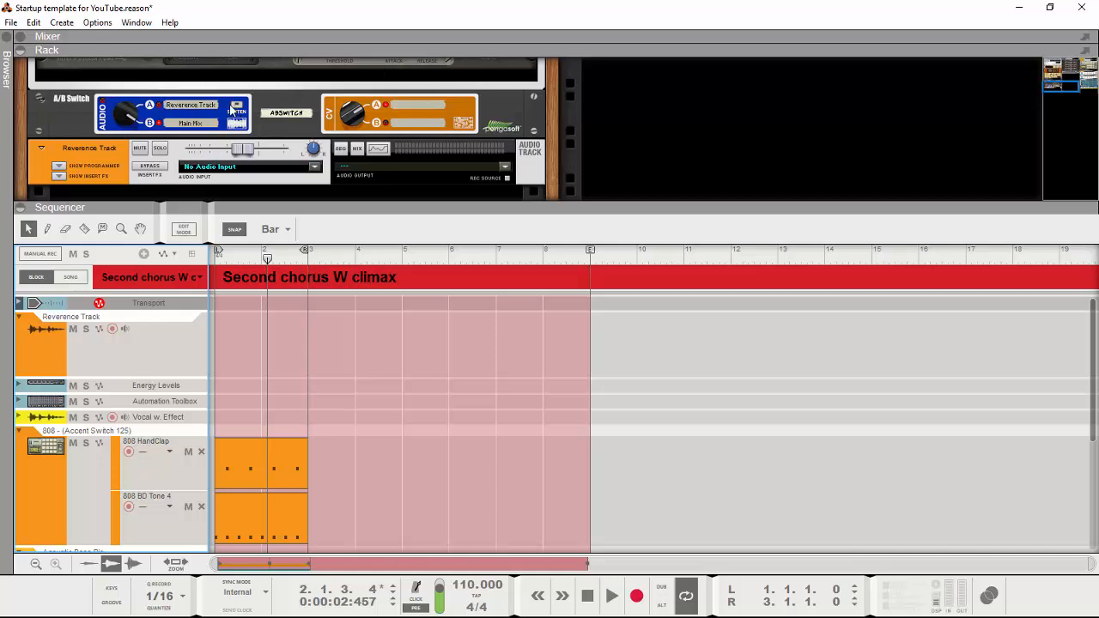
pyautogui.click(120, 118)
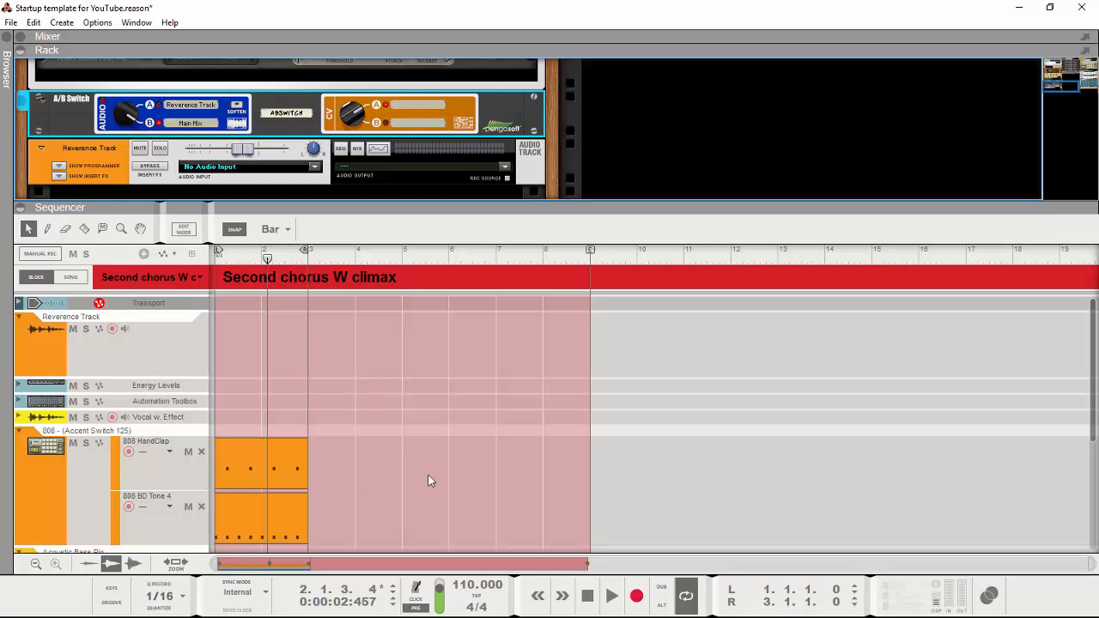
# - Play the Second chorus W climax block from its start, and stop playback
pyautogui.scroll(-7, 430, 480)
pyautogui.scroll(3, 321, 446)
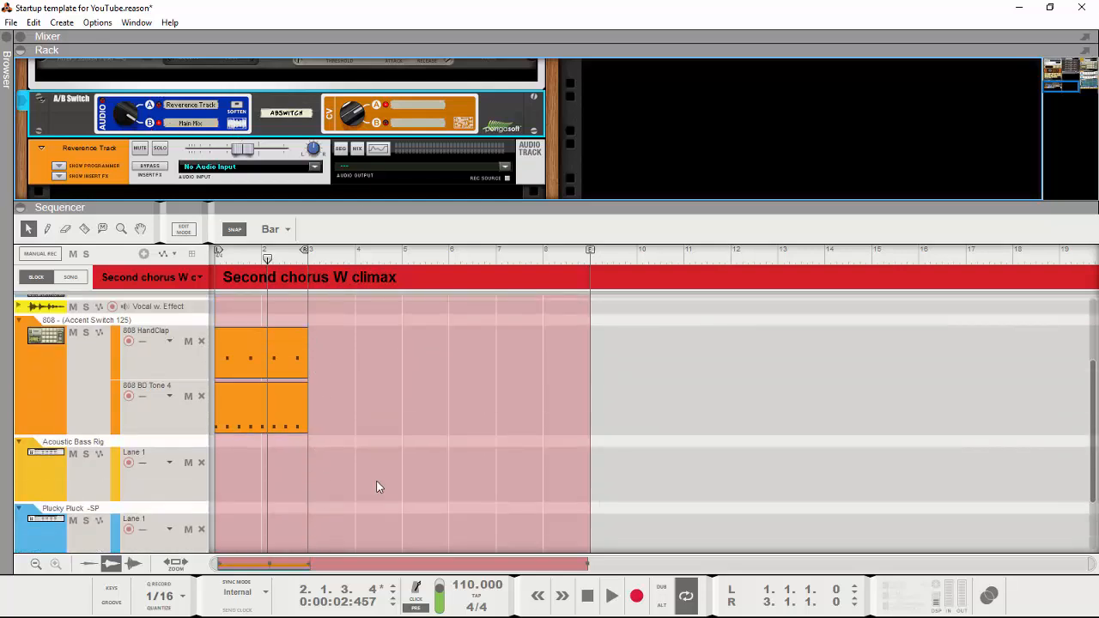
pyautogui.click(587, 595)
pyautogui.click(611, 594)
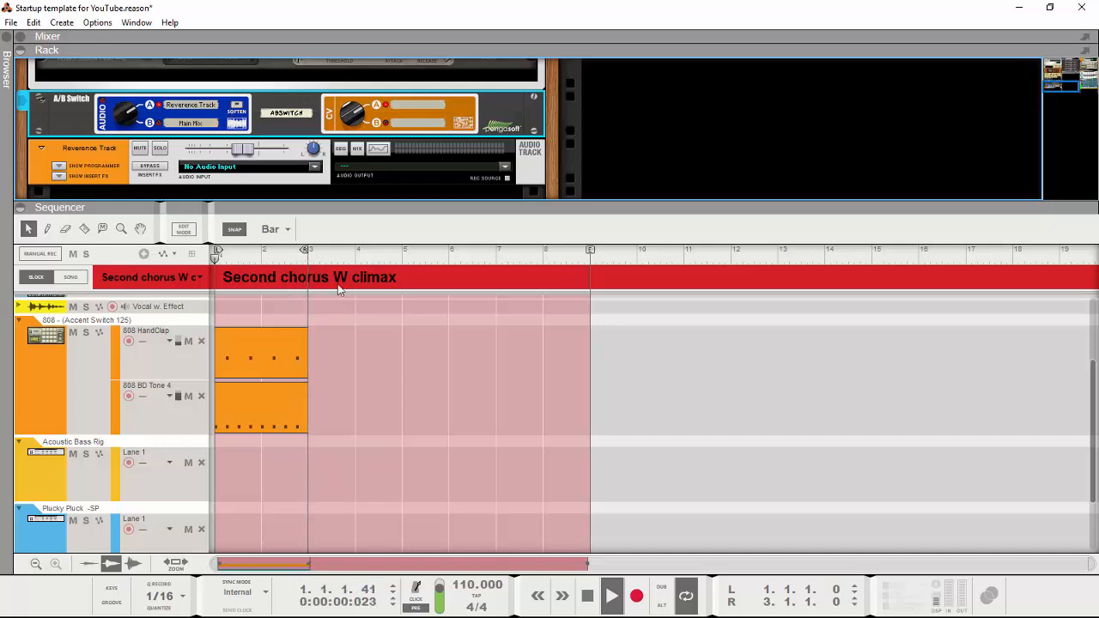
pyautogui.scroll(2, 354, 396)
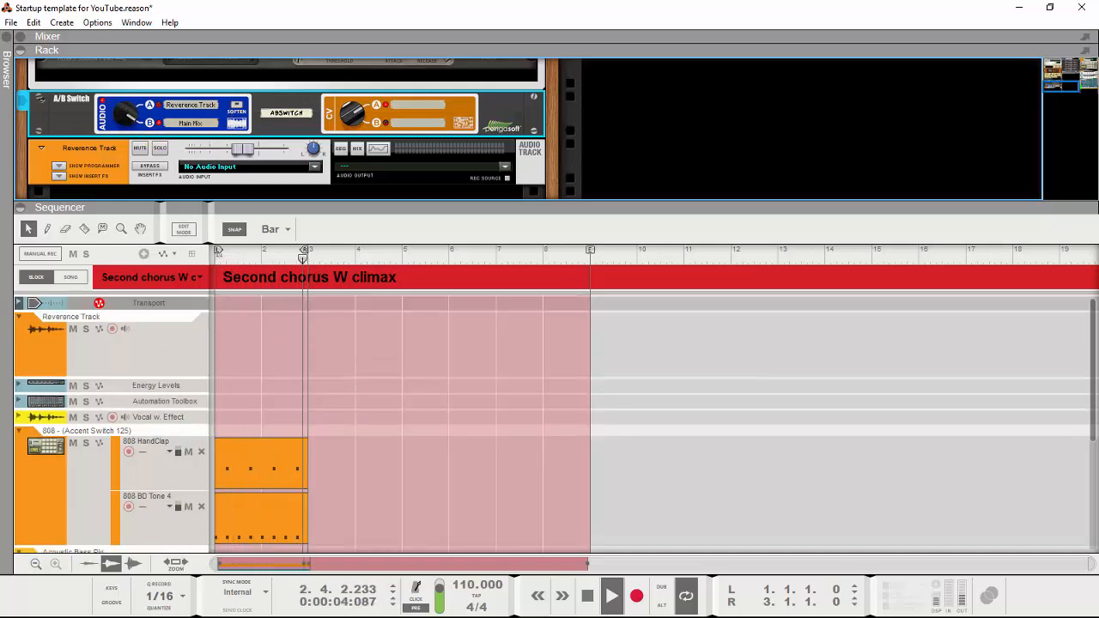
pyautogui.press('space')
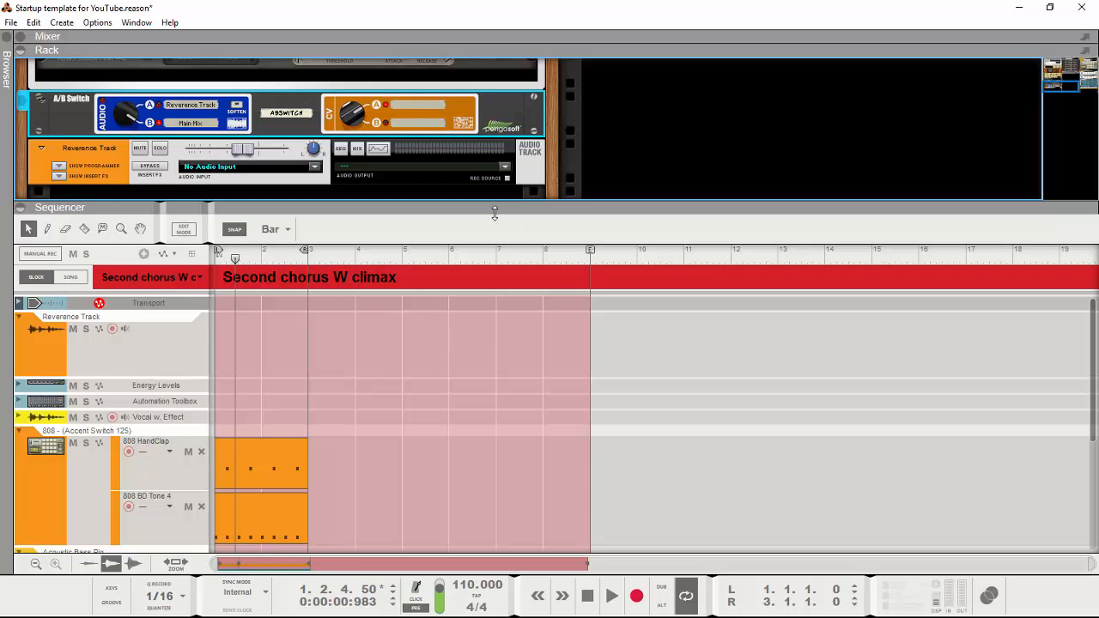
# - Fold the Reverence Track and show the unfolded Energy Levels track in Song view with the sequencer at full height
pyautogui.click(19, 343)
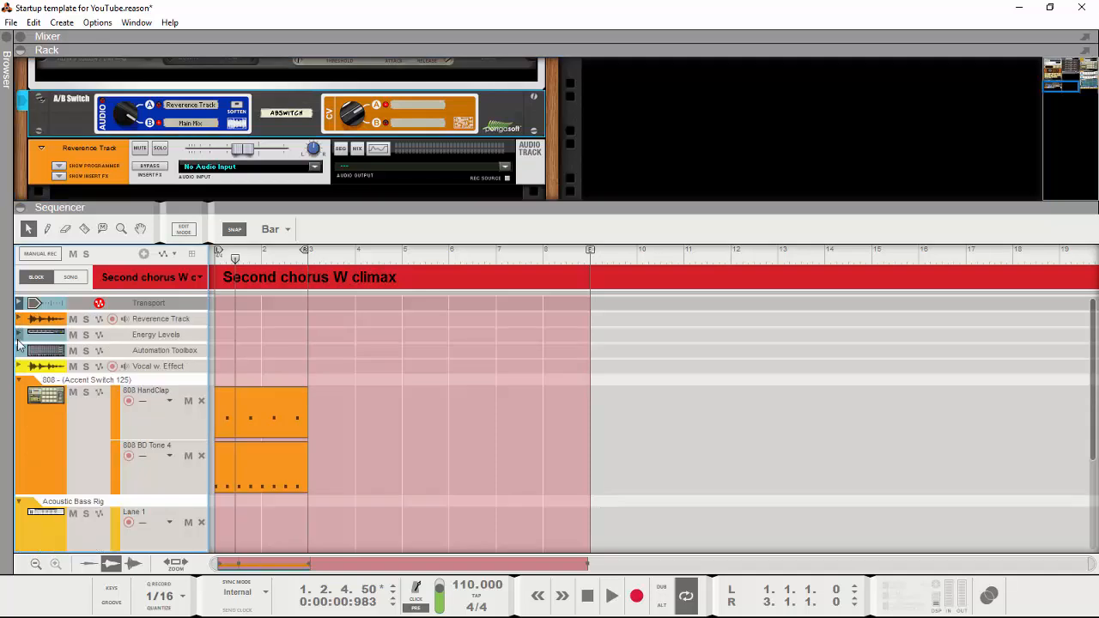
pyautogui.click(18, 334)
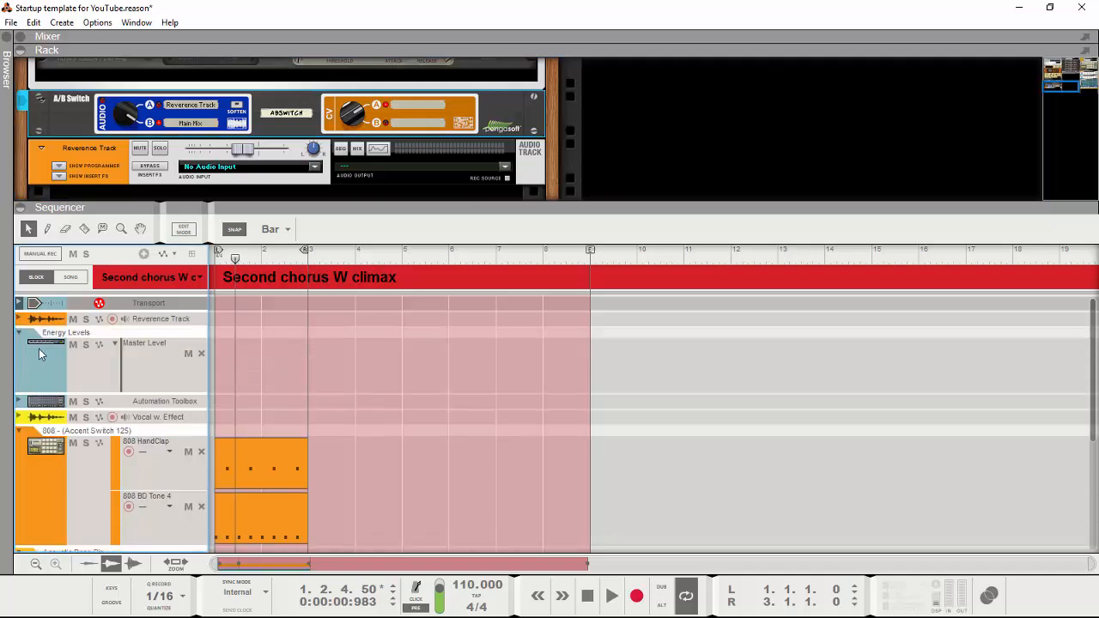
pyautogui.click(70, 276)
pyautogui.moveTo(391, 209); pyautogui.dragTo(399, 20)
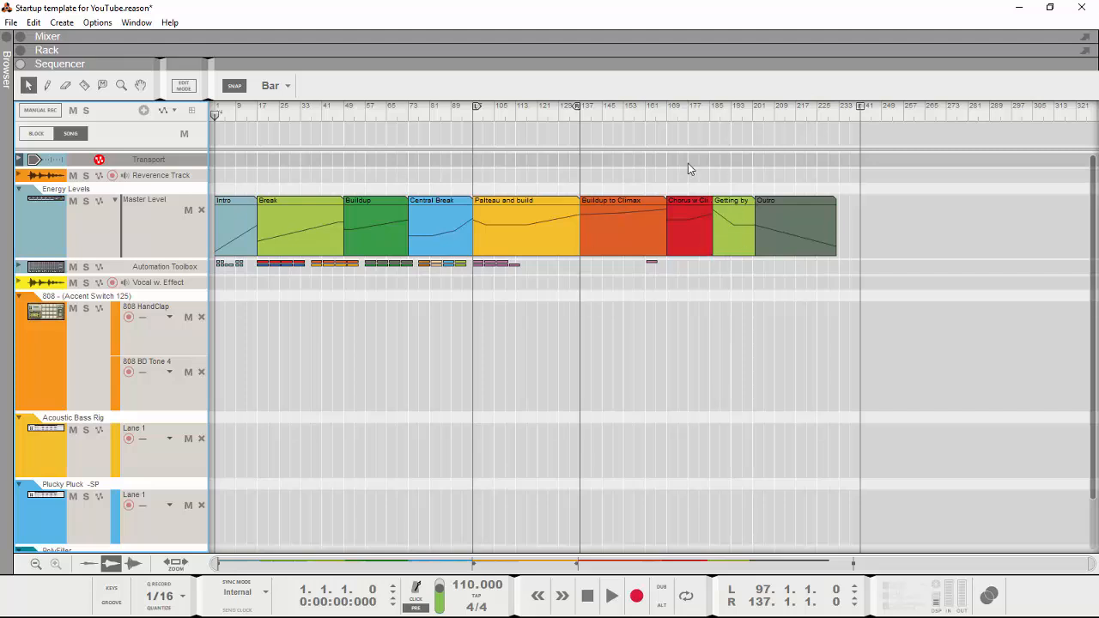
# - Fold the Energy Levels track and unfold the Automation Toolbox, showing its clips in roughly the first 25 bars
pyautogui.click(19, 189)
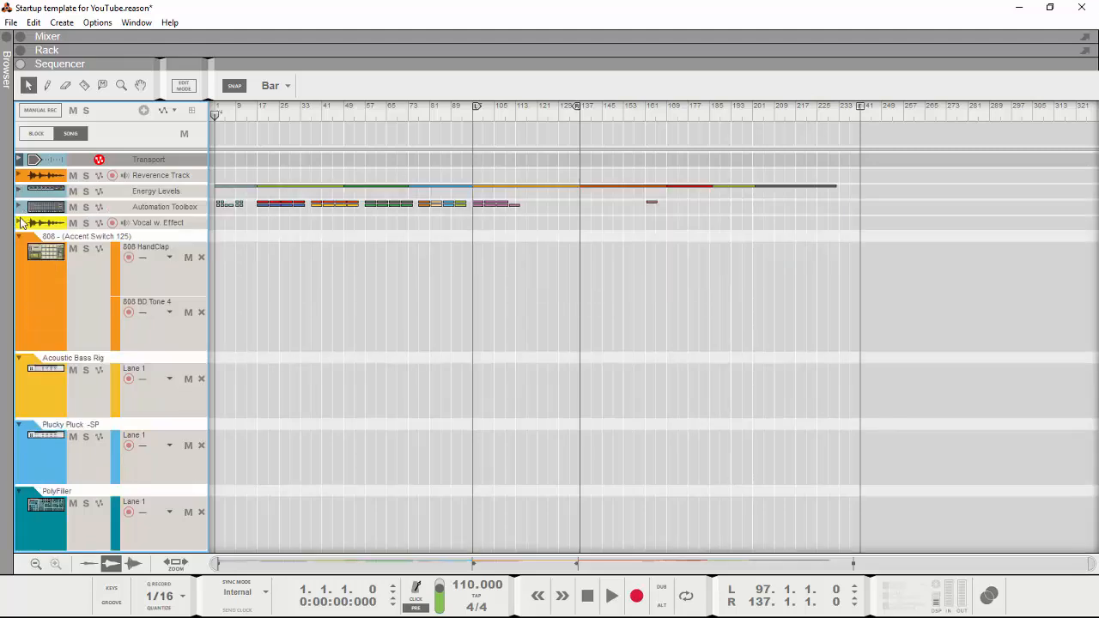
pyautogui.click(18, 209)
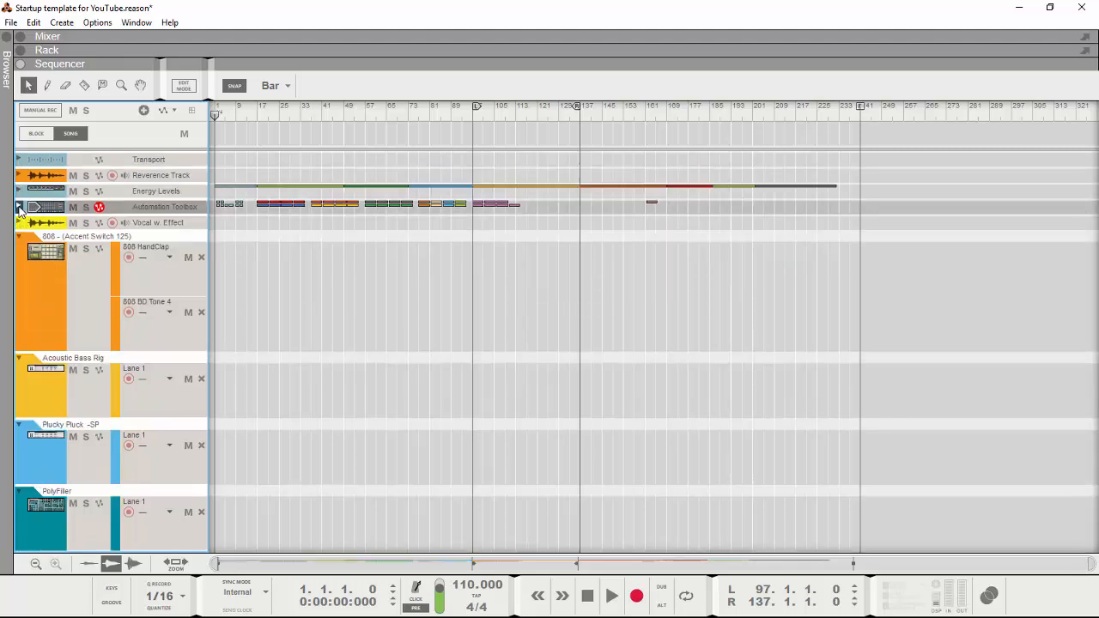
pyautogui.click(19, 208)
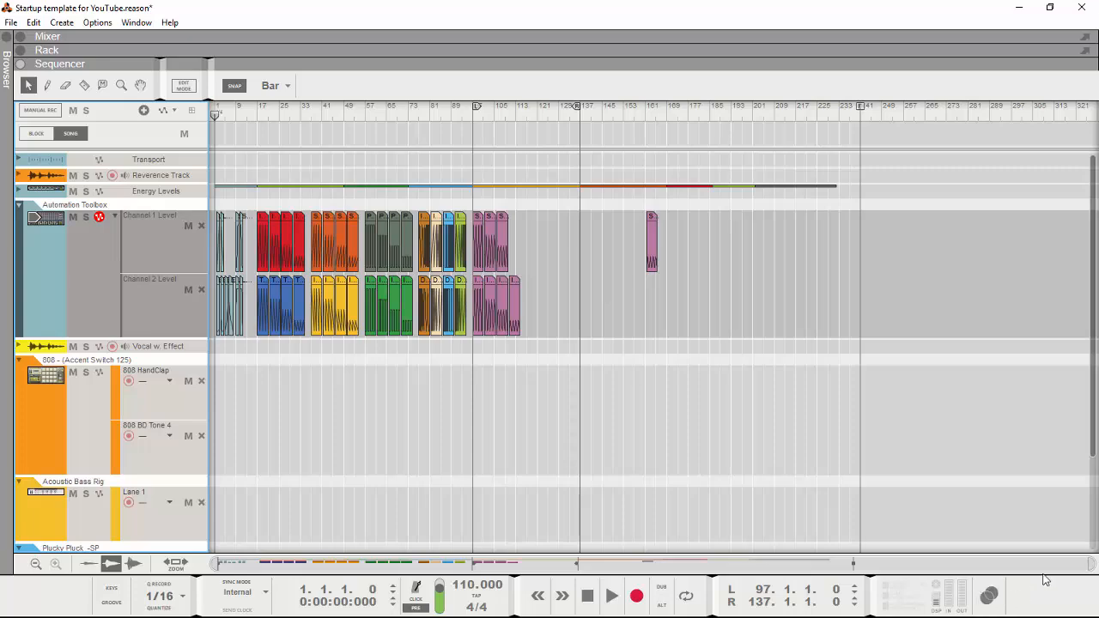
pyautogui.moveTo(1090, 563); pyautogui.dragTo(307, 568)
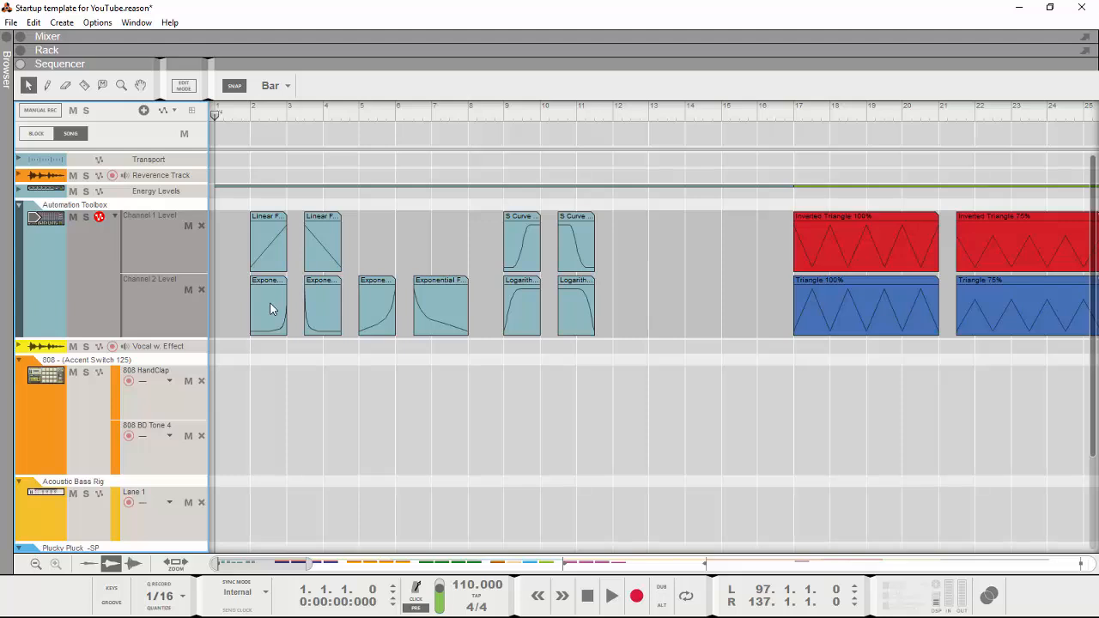
# - Try to adjust a copy of Channel 2 Level's first exponential clip to the 808 BD Tone 4 lane at bar 6, and delete the copy
pyautogui.moveTo(277, 307); pyautogui.dragTo(412, 449)
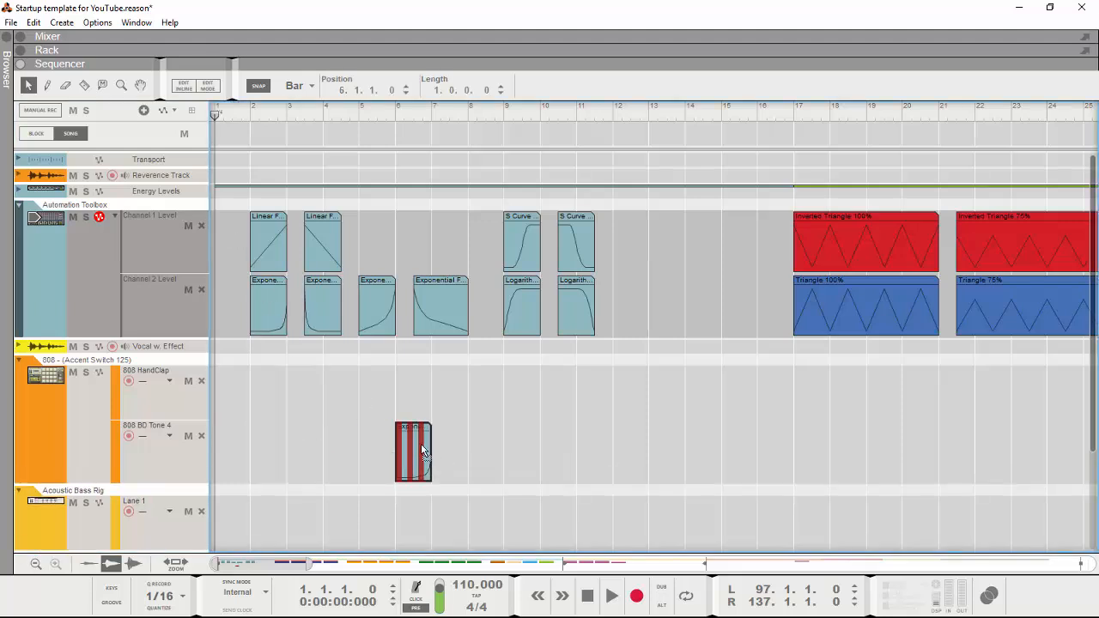
pyautogui.rightClick(422, 450)
pyautogui.click(463, 401)
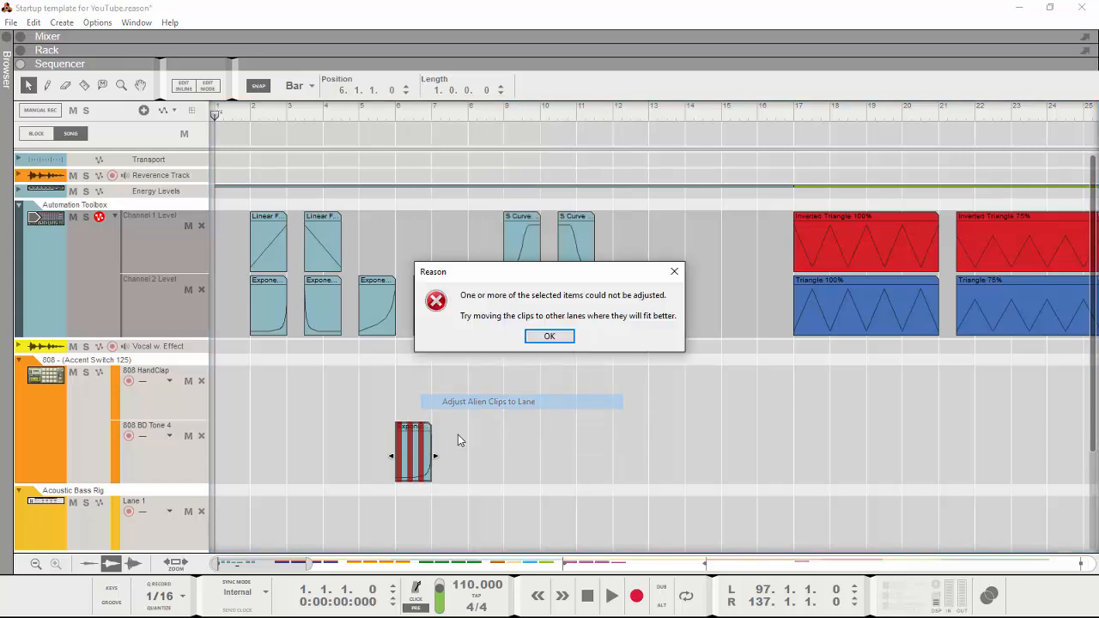
pyautogui.press('Return')
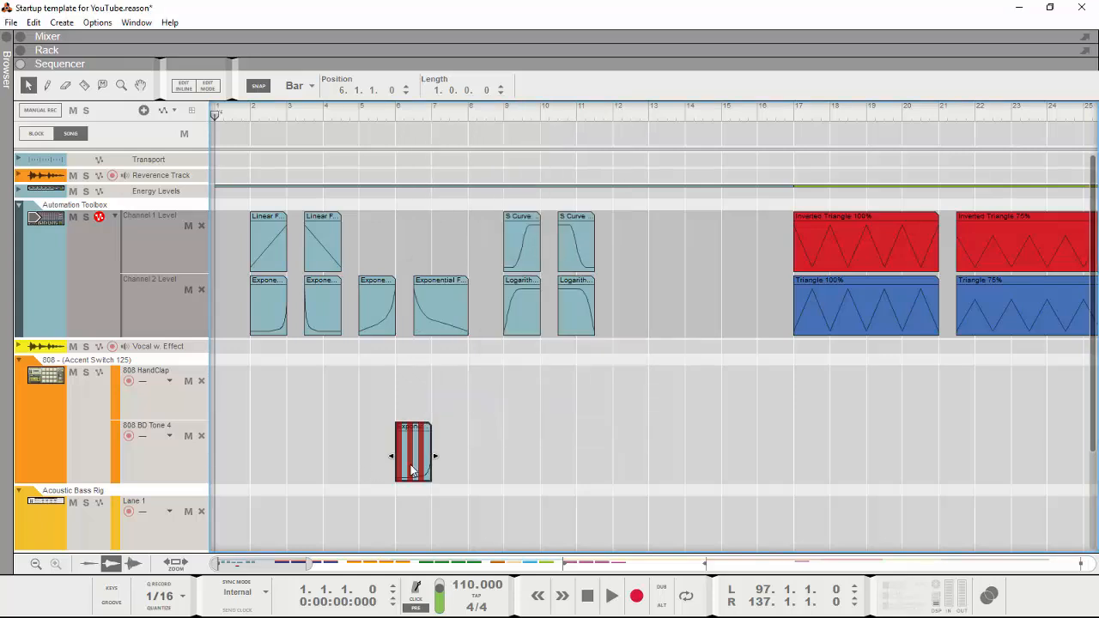
pyautogui.press('Delete')
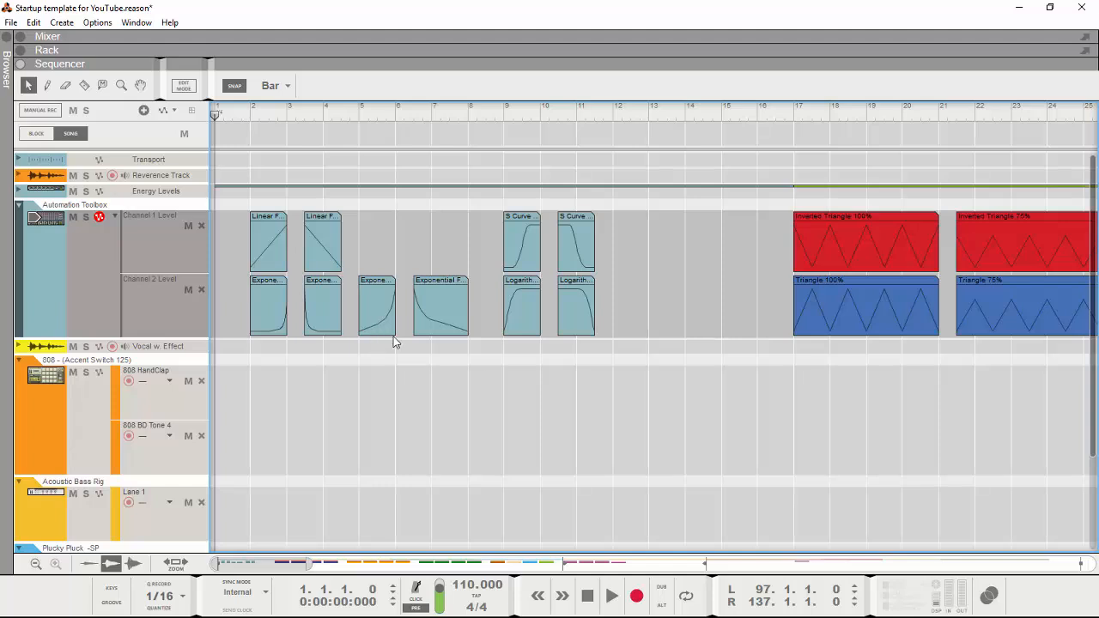
# - Fold the Automation Toolbox, select the 808 drum track, and return the sequencer to Block view
pyautogui.click(19, 205)
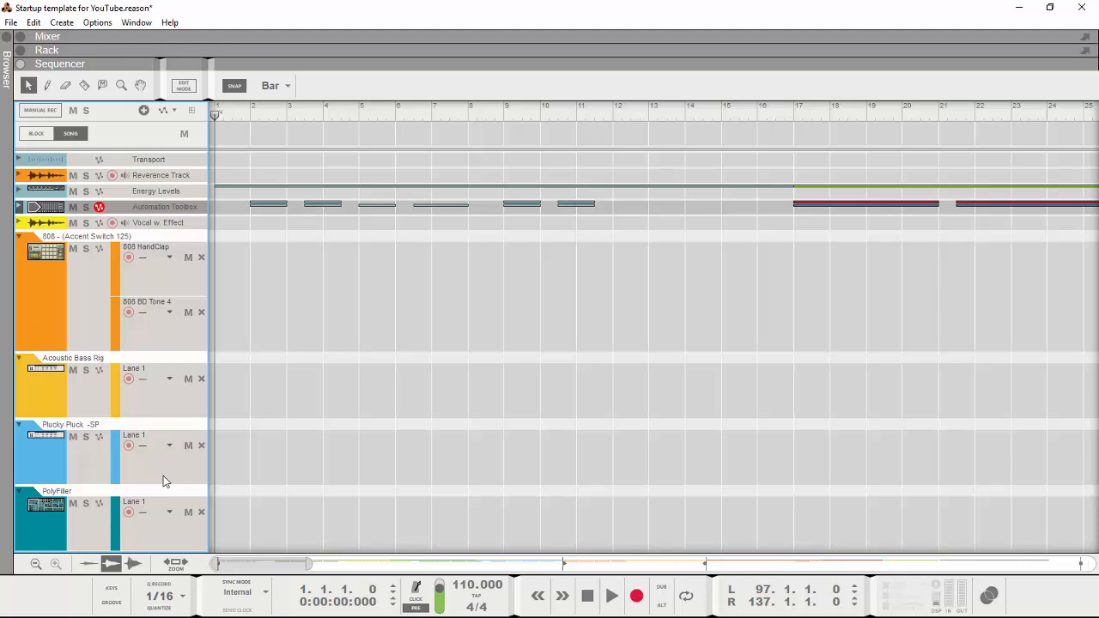
pyautogui.click(91, 301)
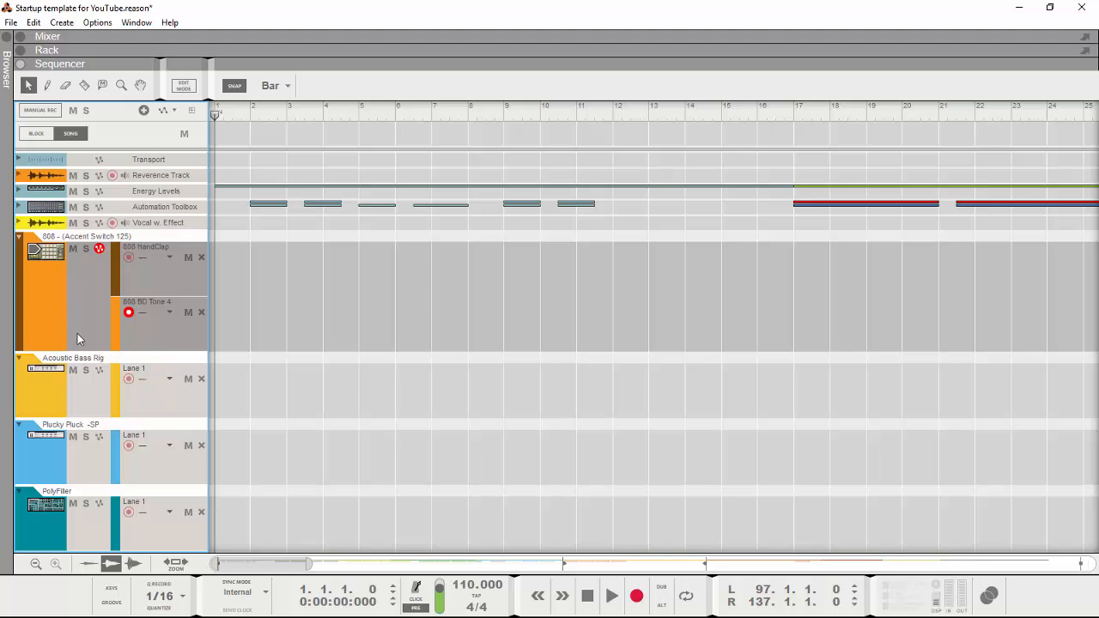
pyautogui.click(38, 133)
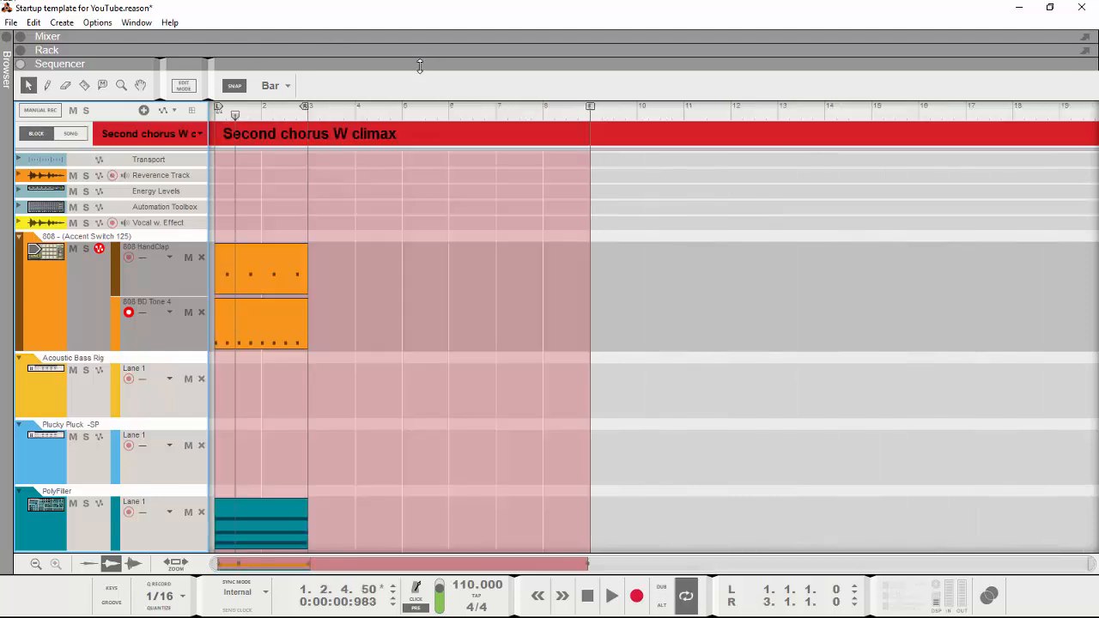
# - Enlarge the rack to full height and bring the Master Section's insert effects into view
pyautogui.moveTo(444, 62); pyautogui.dragTo(438, 573)
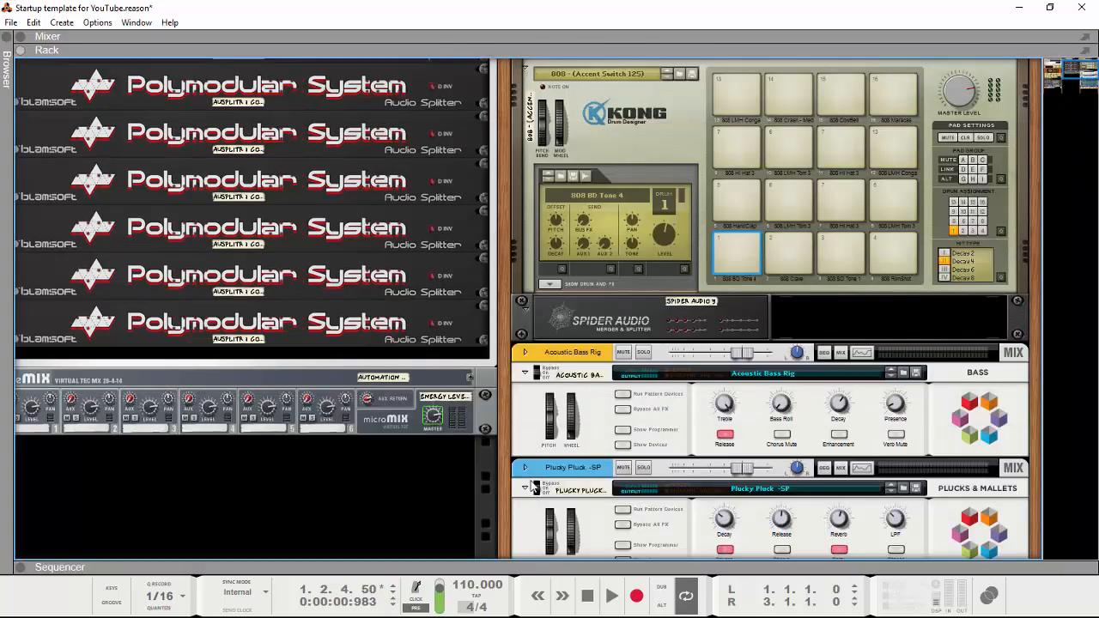
pyautogui.moveTo(1075, 75); pyautogui.dragTo(1040, 37)
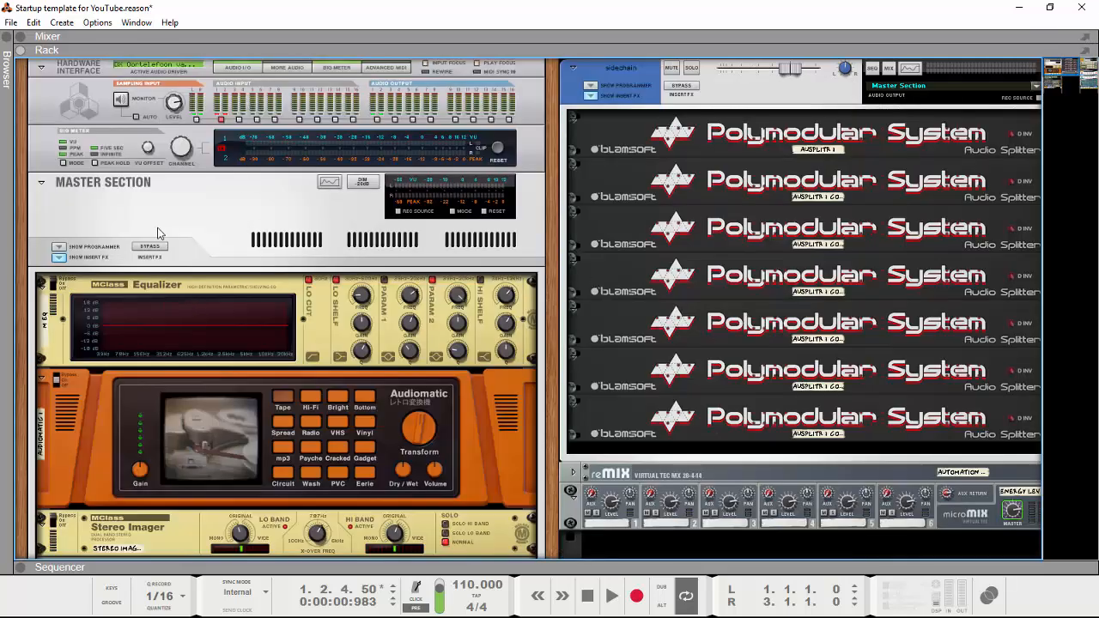
pyautogui.scroll(-5, 157, 232)
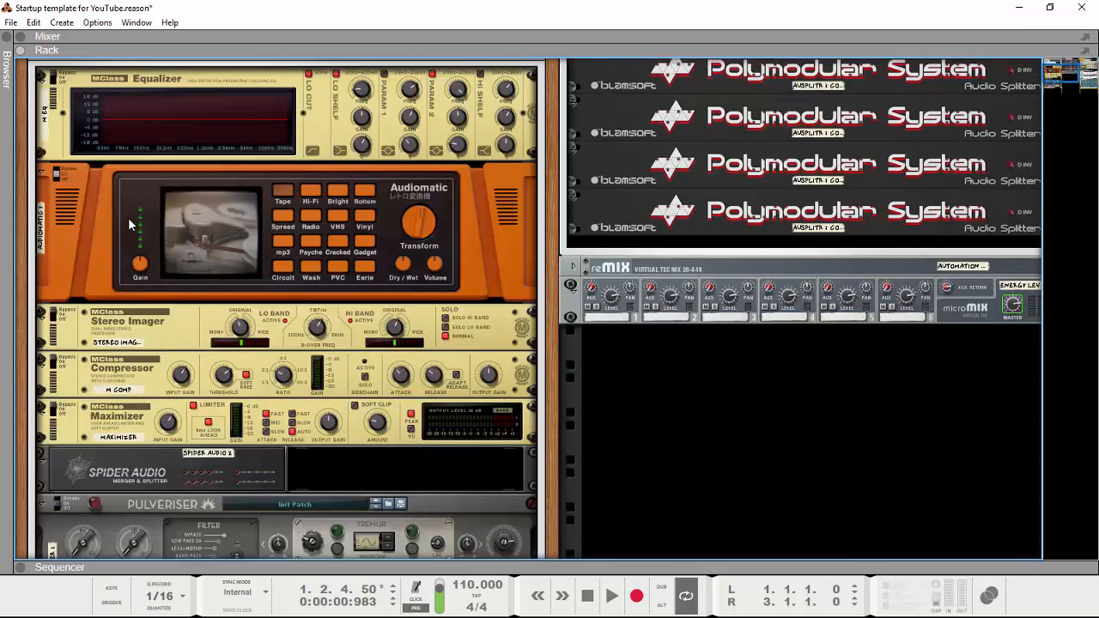
# - Examine the Master Section's insert effects from the Equalizer to the Pulveriser, including the cabling on their rear side
pyautogui.scroll(1, 120, 184)
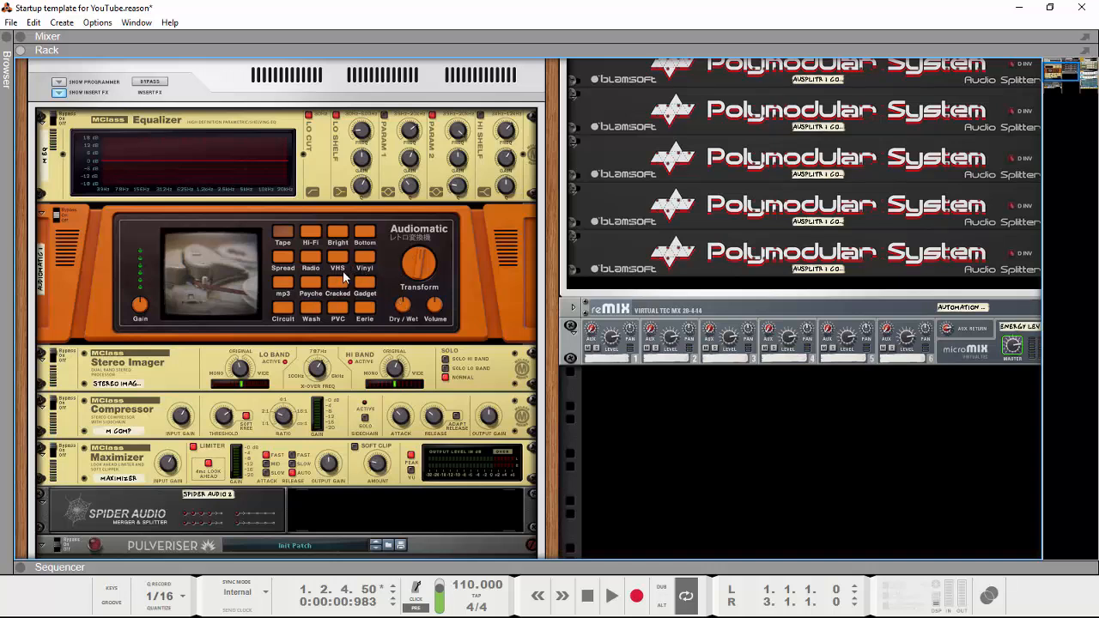
pyautogui.scroll(-1, 197, 275)
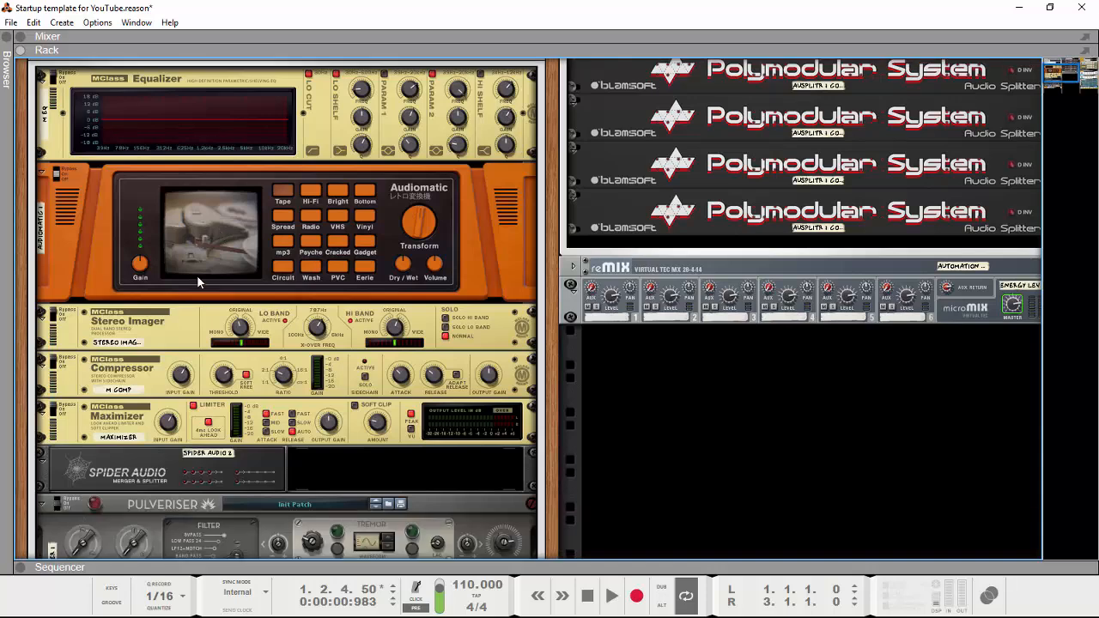
pyautogui.scroll(1, 213, 271)
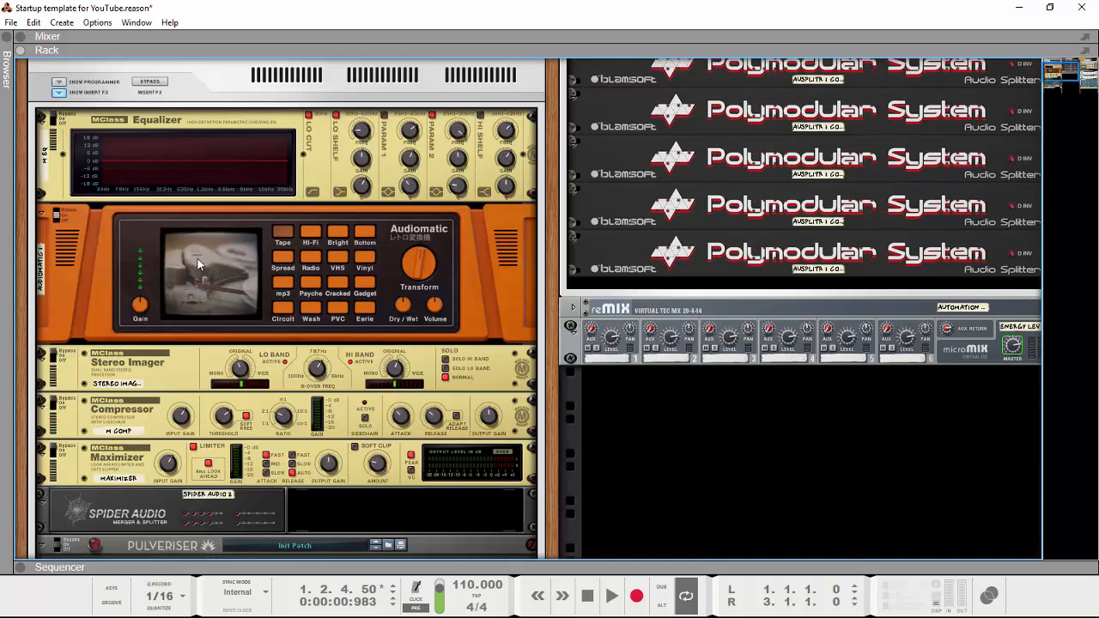
pyautogui.press('Tab')
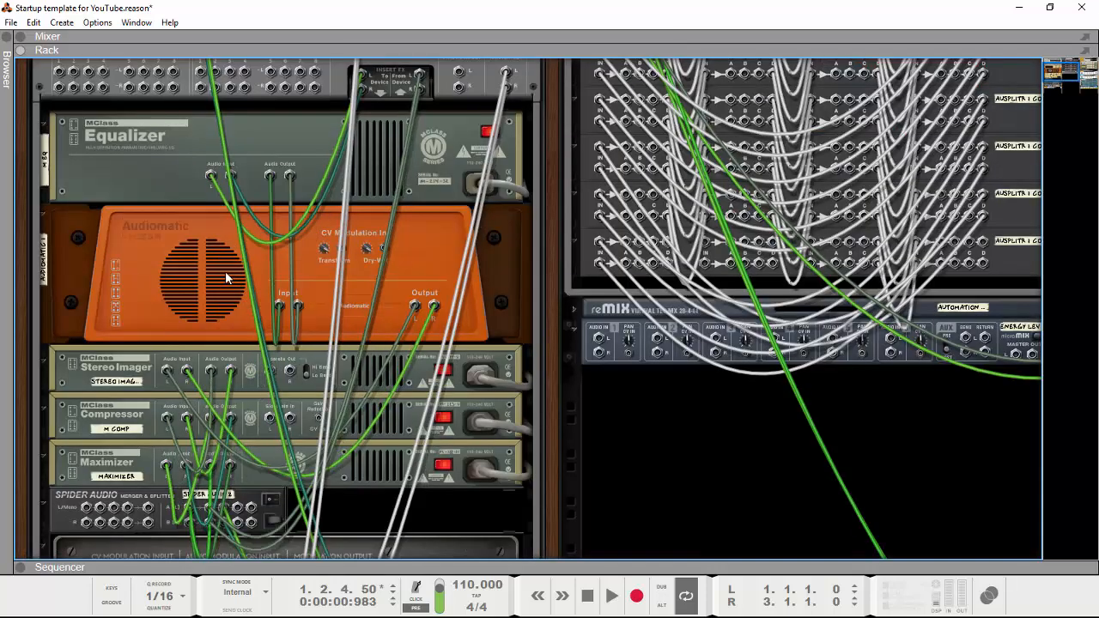
pyautogui.press('Tab')
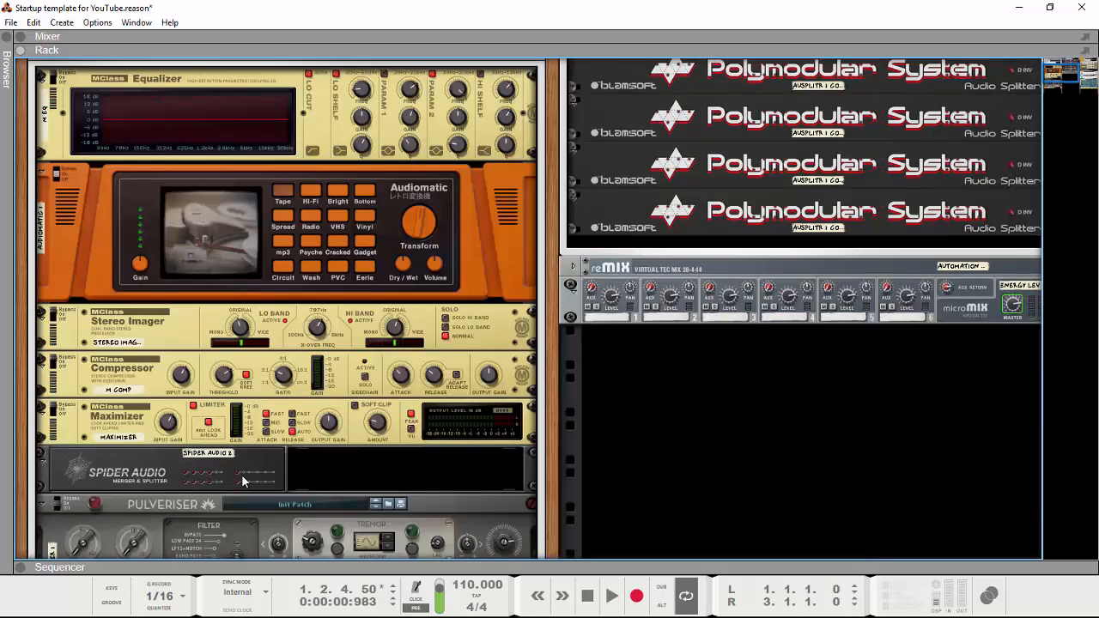
pyautogui.scroll(-2, 242, 474)
pyautogui.moveTo(191, 522)
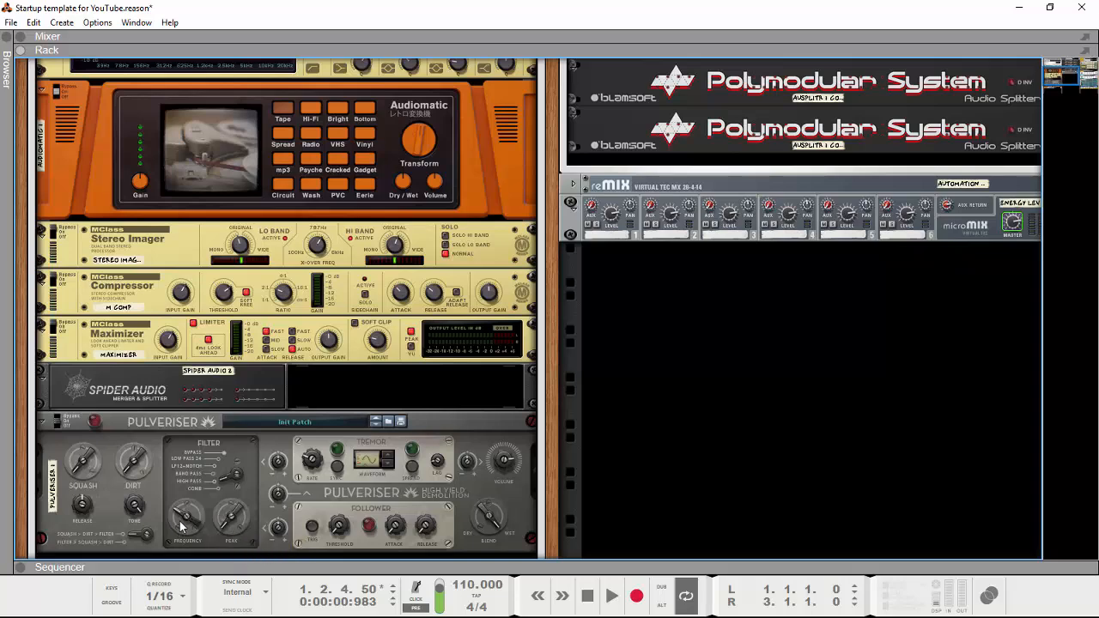
# - Check the rear cabling between the Master Section's insert effects once more, and return to the rack's front
pyautogui.scroll(5, 192, 518)
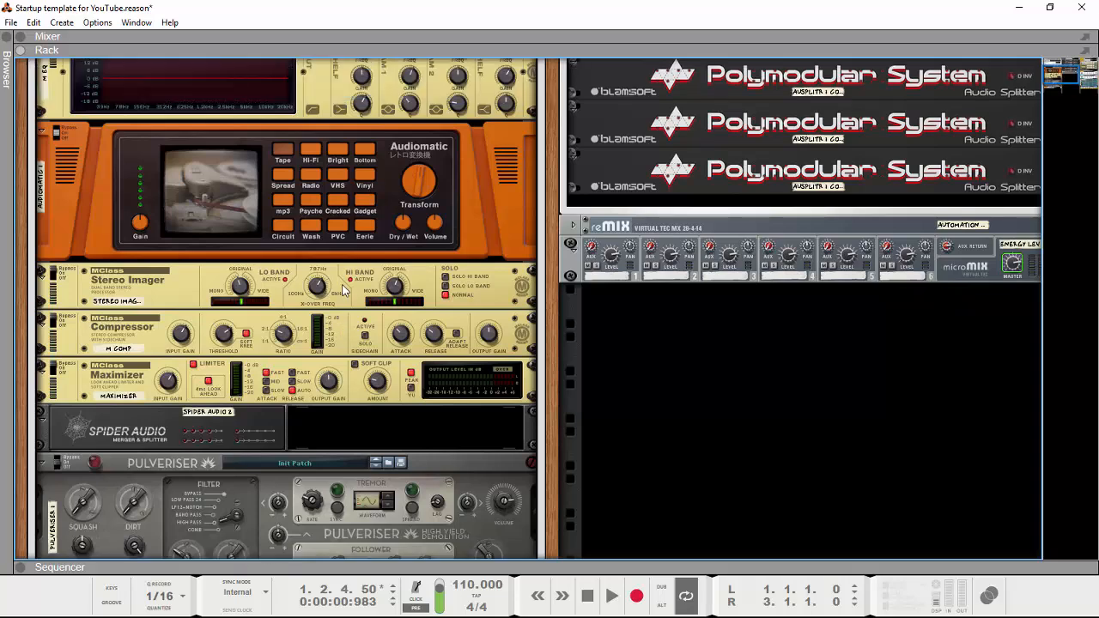
pyautogui.press('Tab')
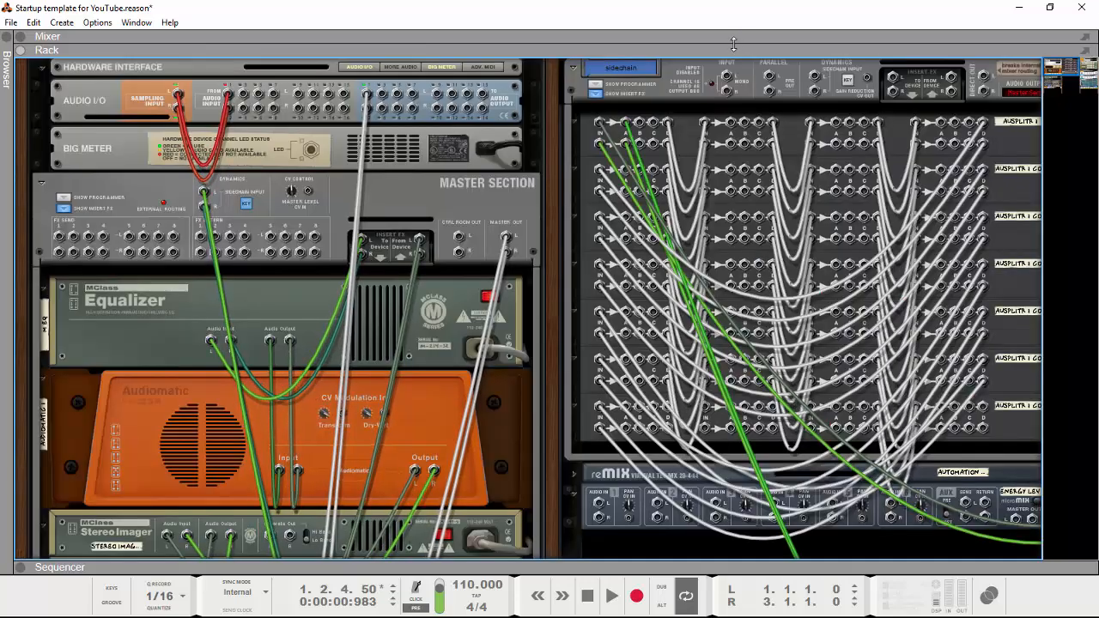
pyautogui.press('Tab')
# - Show the mixer at full size and examine its channel strips and master strip down to the FX returns and faders
pyautogui.click(730, 37)
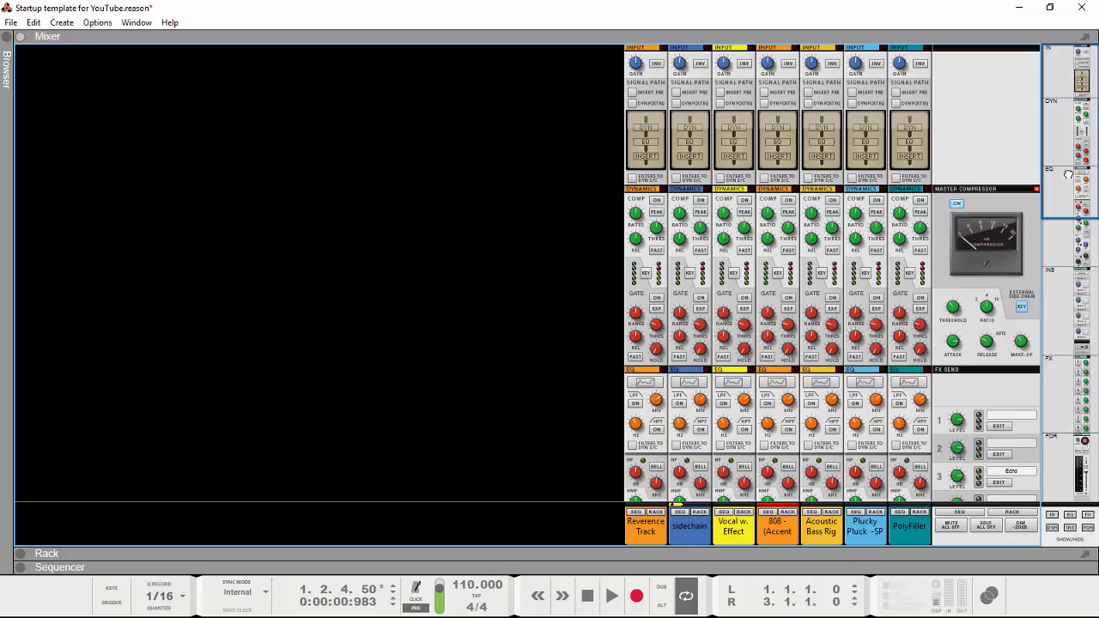
pyautogui.moveTo(1062, 178); pyautogui.dragTo(1047, 195)
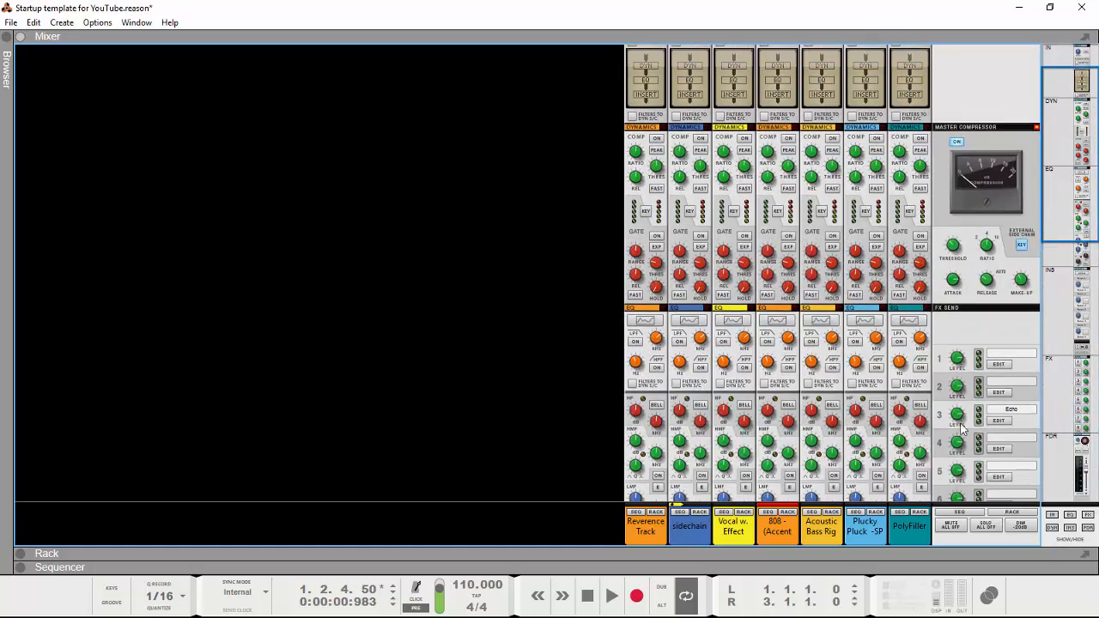
pyautogui.moveTo(1078, 125); pyautogui.dragTo(1034, 470)
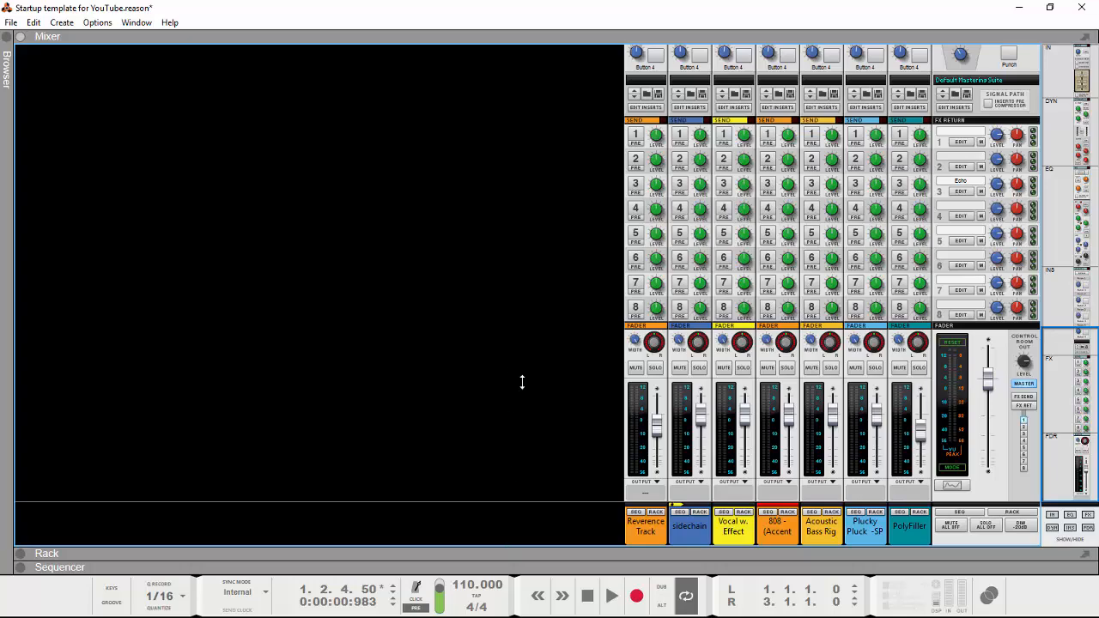
# - Inspect the sidechain mix channel's insert splitters in the rack, folding and unfolding them, and check their cabling to the 808 drum track
pyautogui.press('F6')
pyautogui.moveTo(1053, 67); pyautogui.dragTo(1071, 68)
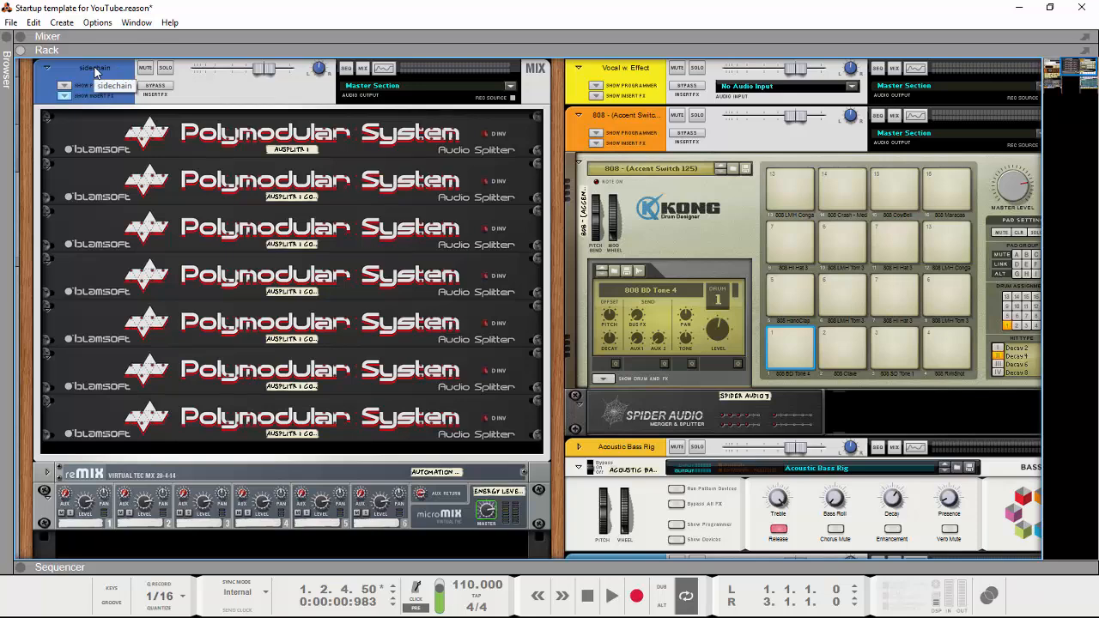
pyautogui.click(64, 95)
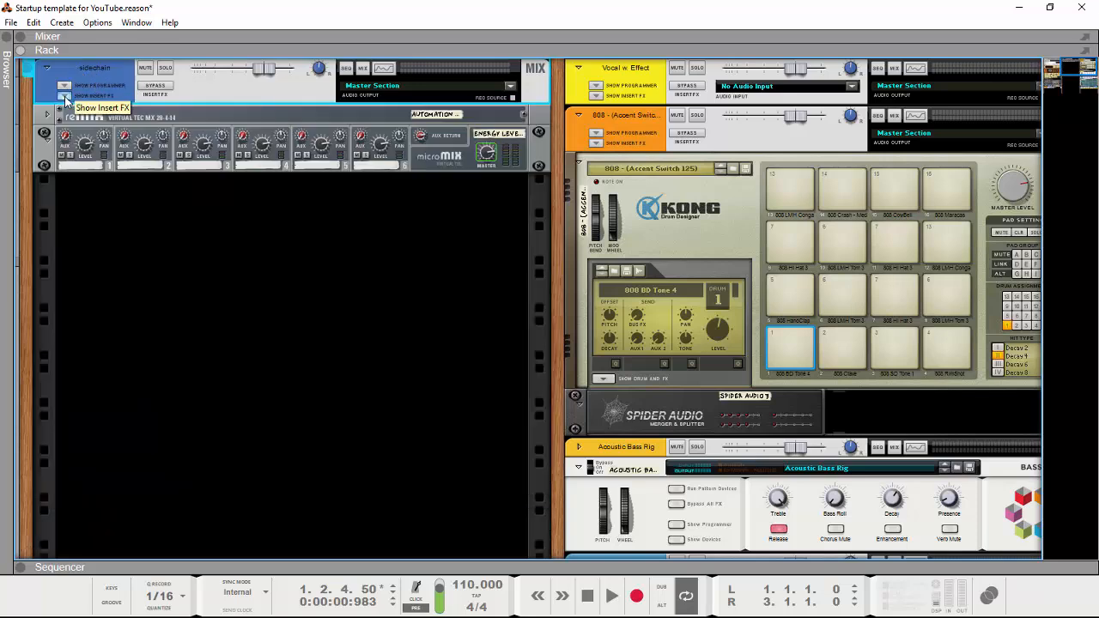
pyautogui.click(65, 97)
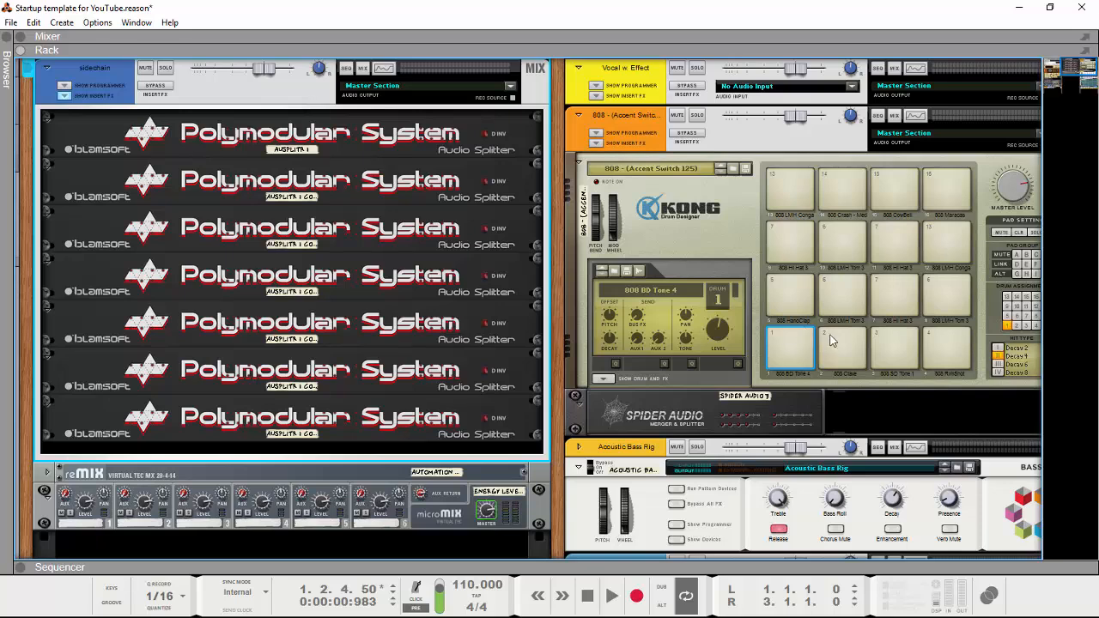
pyautogui.press('Tab')
pyautogui.scroll(-1, 945, 206)
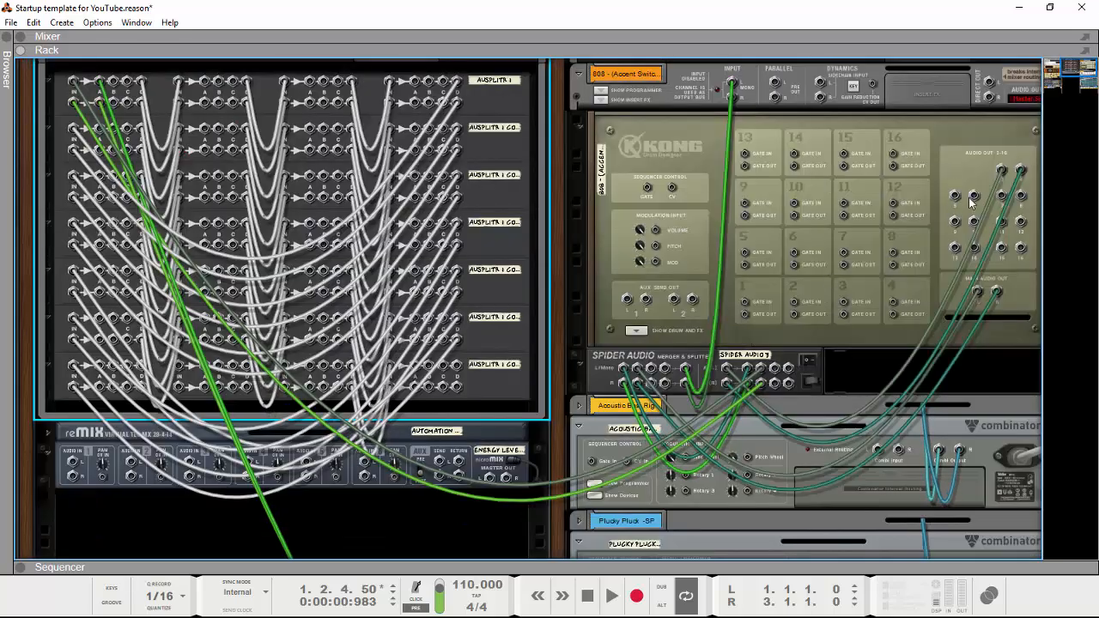
pyautogui.press('Tab')
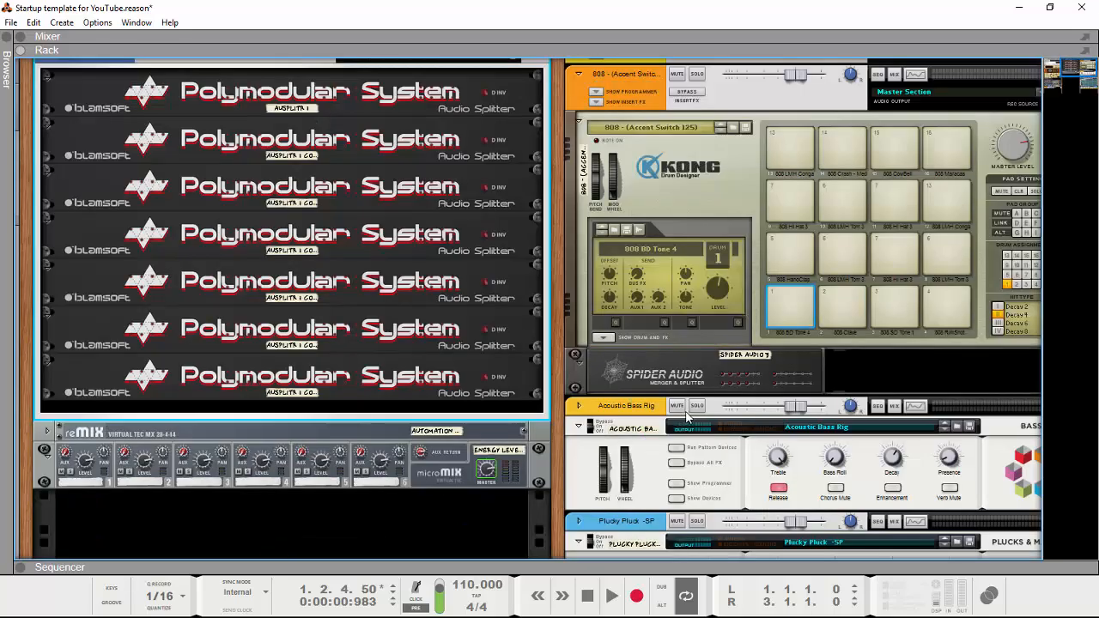
# - Expand the Kong's drum and FX section, examine its rear output cabling, and audition the 808 BD Tone 4 pad
pyautogui.click(609, 337)
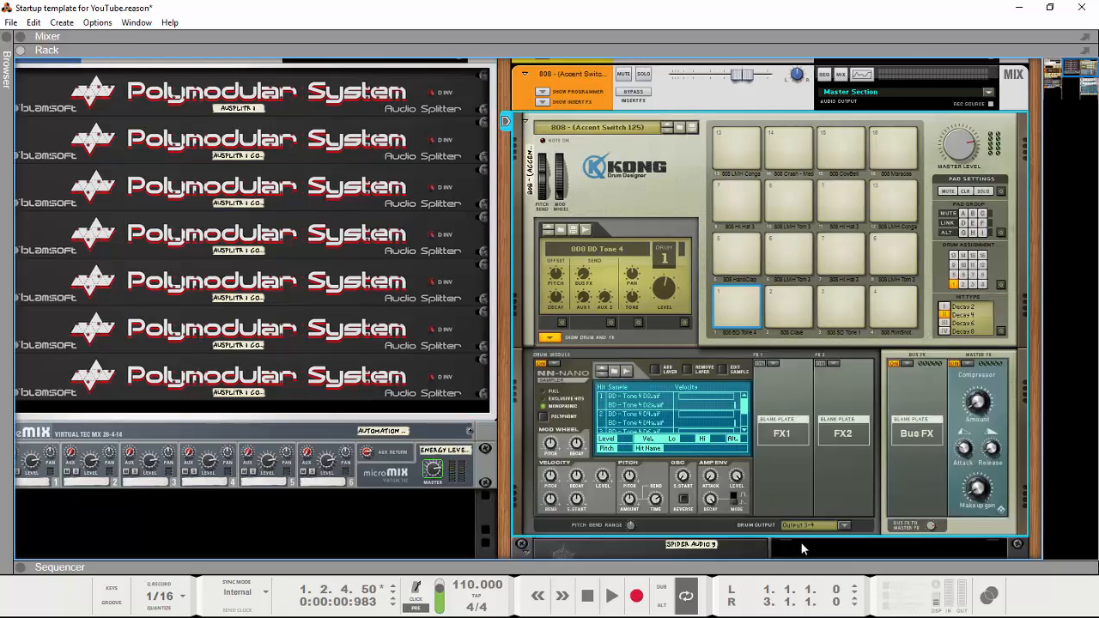
pyautogui.press('Tab')
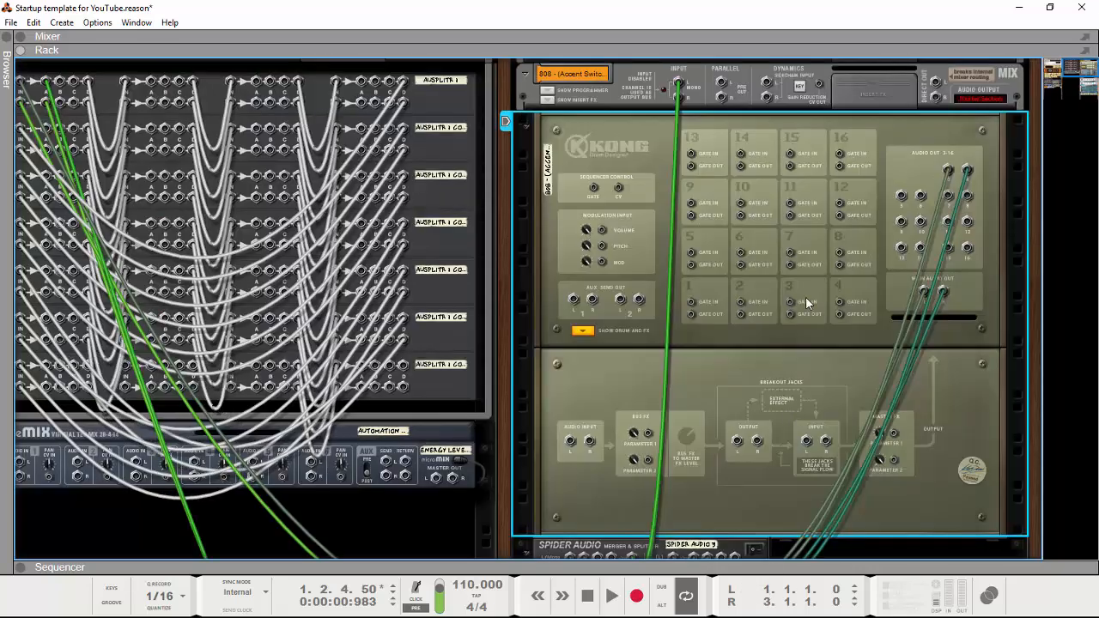
pyautogui.scroll(-3, 695, 400)
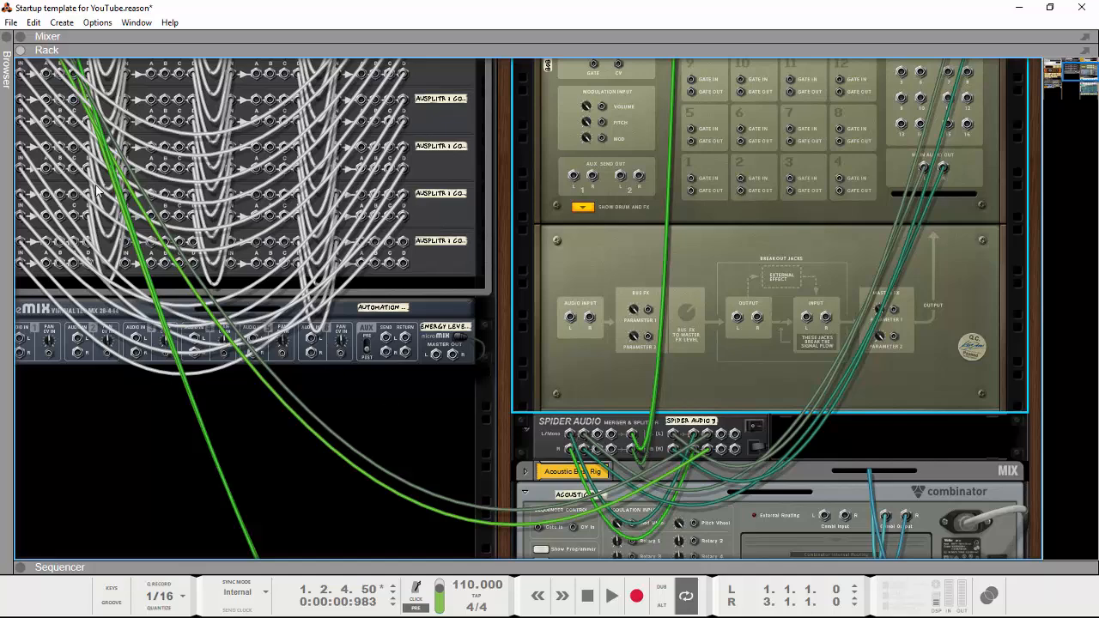
pyautogui.scroll(3, 97, 190)
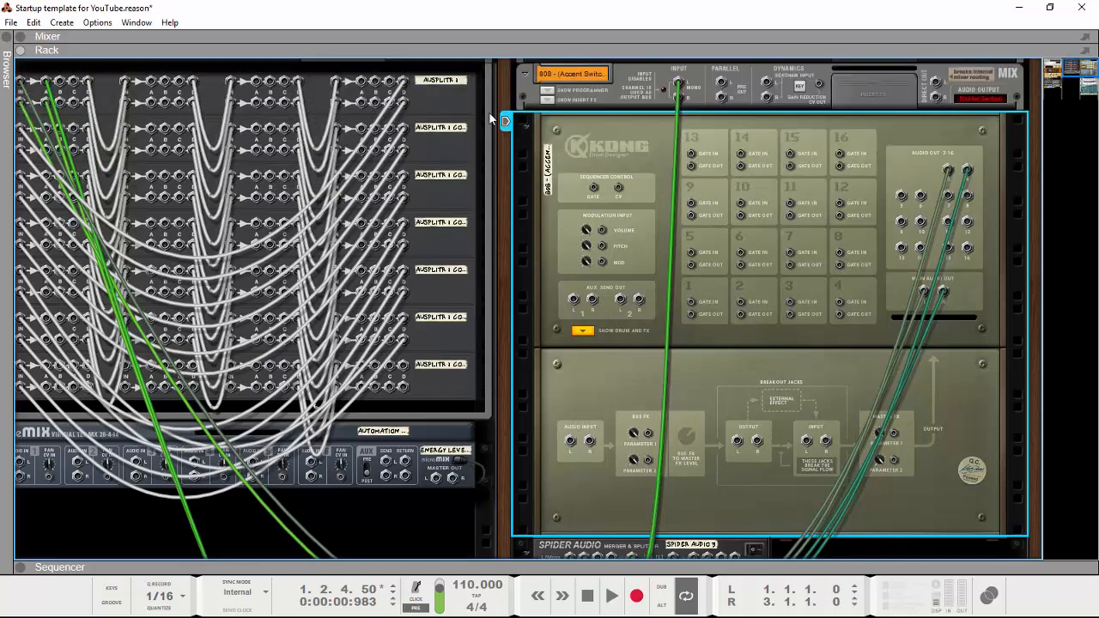
pyautogui.press('Tab')
pyautogui.click(726, 292)
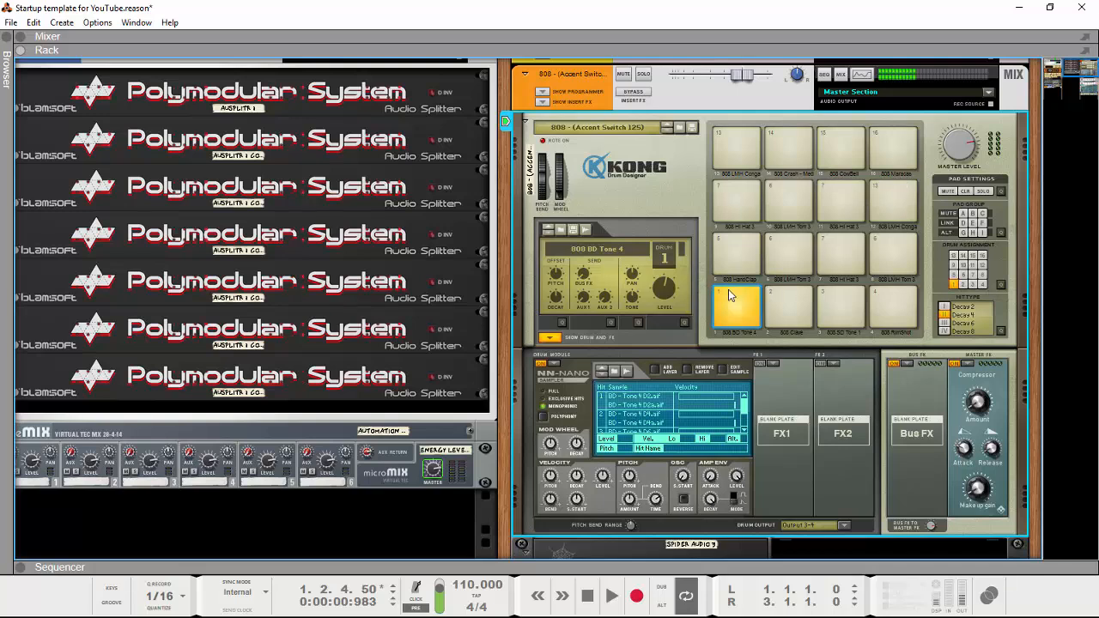
# - Select the MClass Compressor below the PolyFiller synth and inspect its rear connections
pyautogui.scroll(-10, 756, 386)
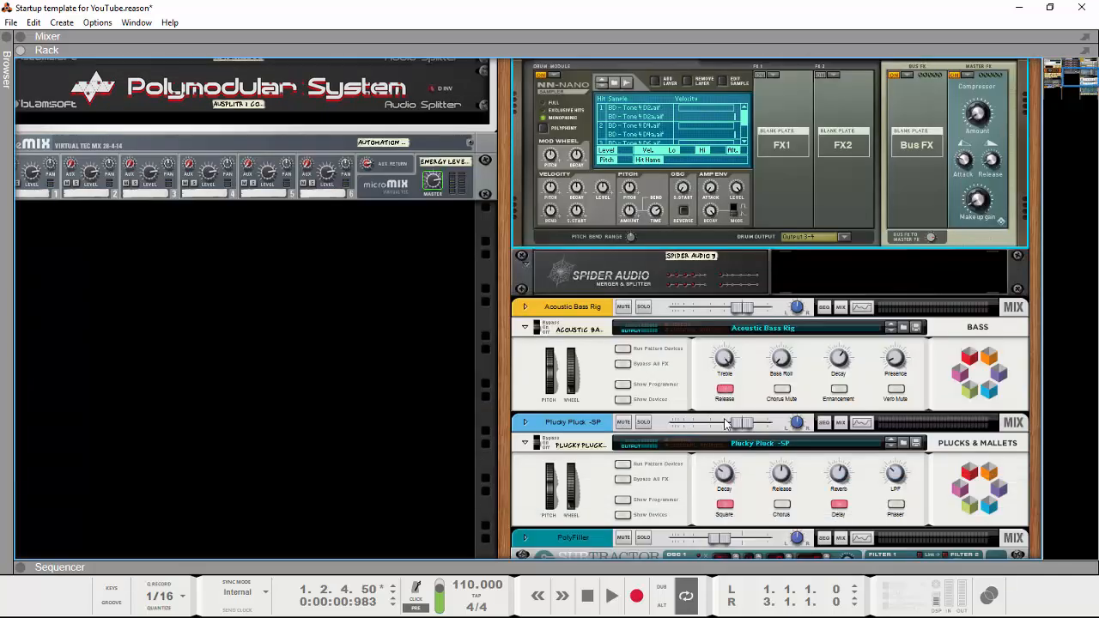
pyautogui.scroll(-3, 778, 300)
pyautogui.scroll(-3, 777, 300)
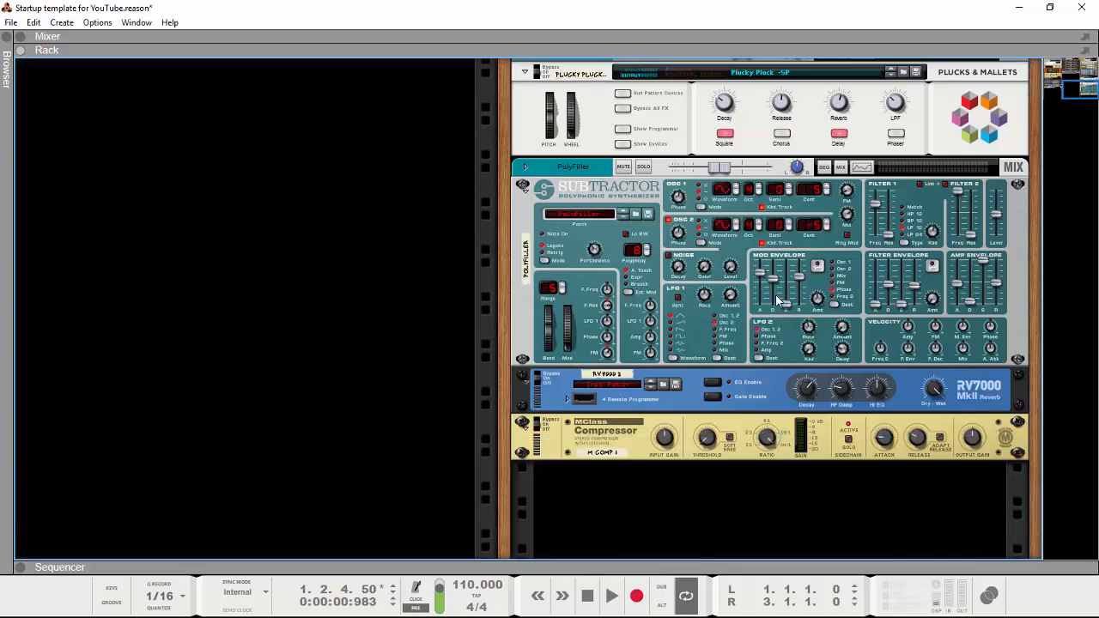
pyautogui.click(622, 445)
pyautogui.press('Tab')
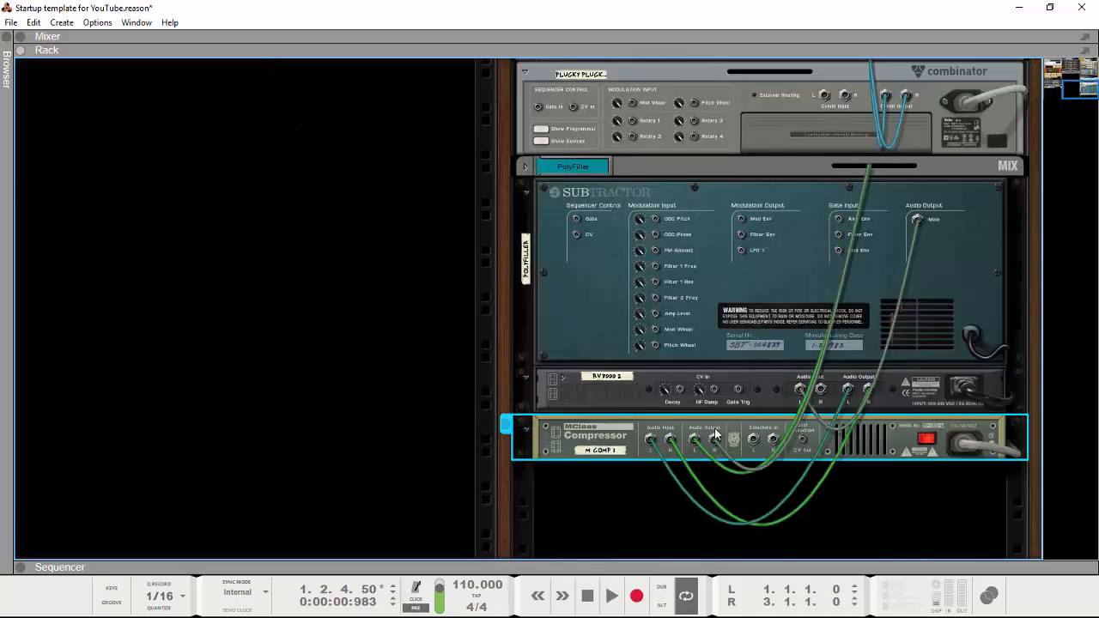
pyautogui.press('Tab')
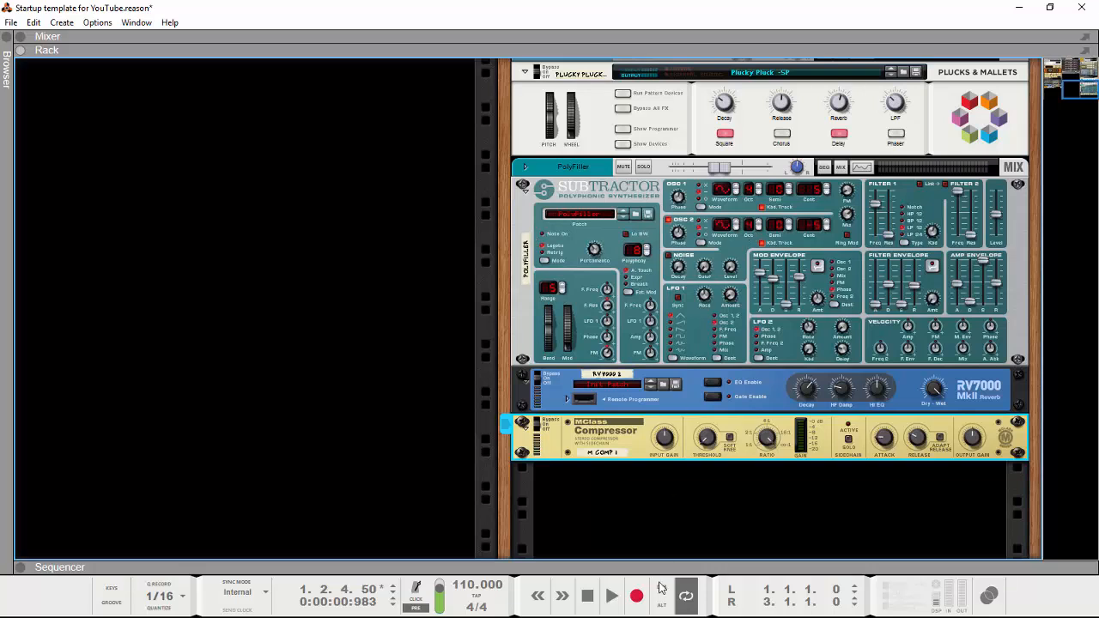
# - Start playback and connect the PolyFiller compressor's sidechain input to Audio Output 1-A of AuSplitr 1 in the sidechain mix channel
pyautogui.click(587, 595)
pyautogui.click(611, 596)
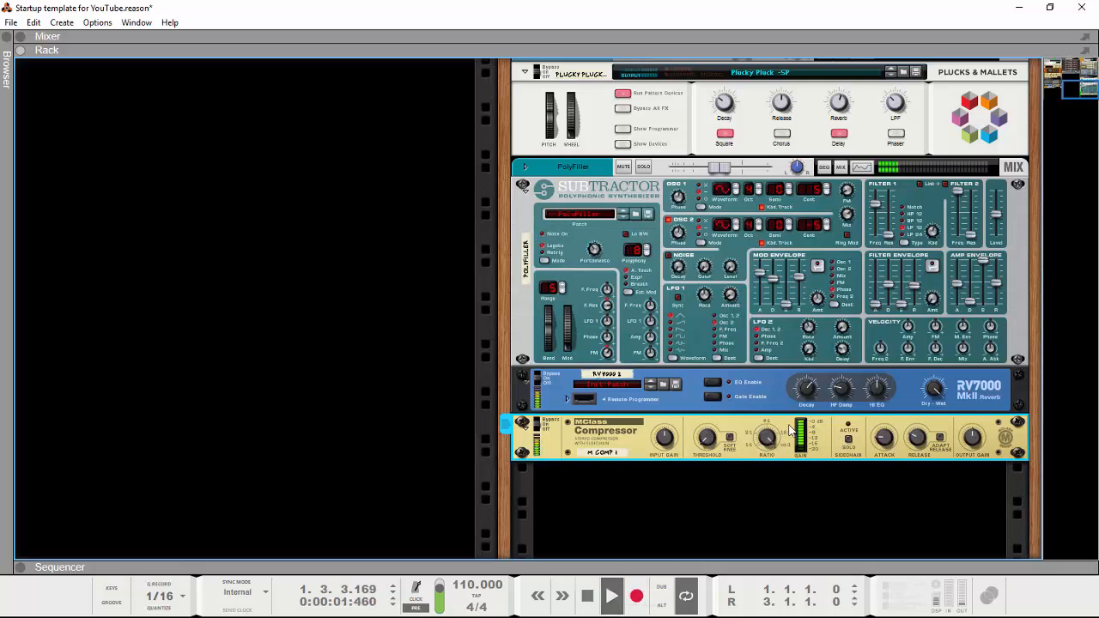
pyautogui.press('Tab')
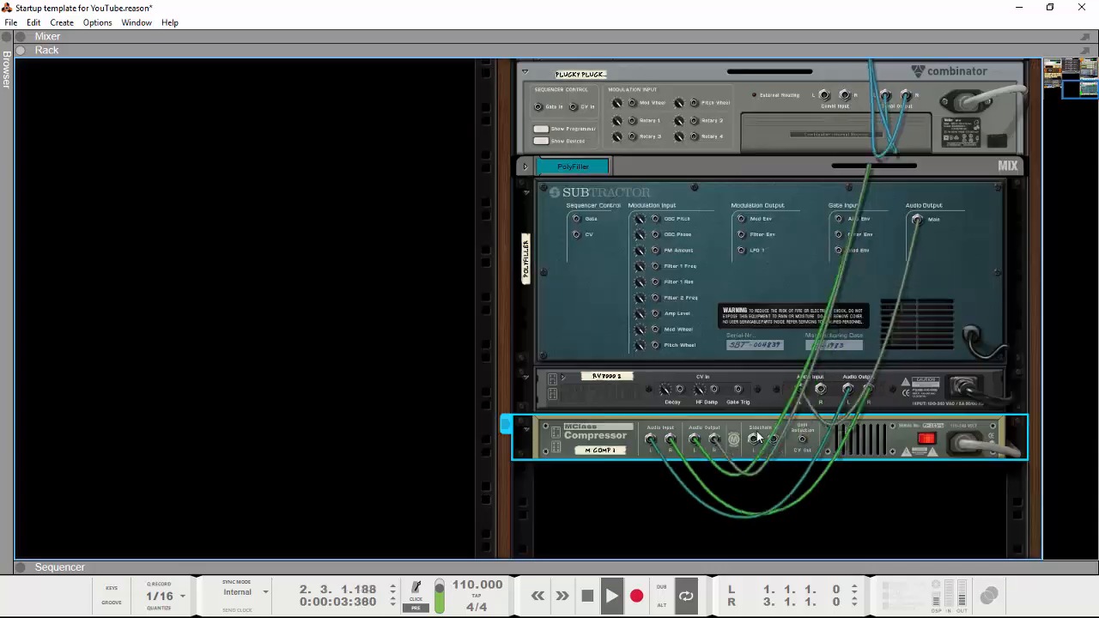
pyautogui.click(754, 441)
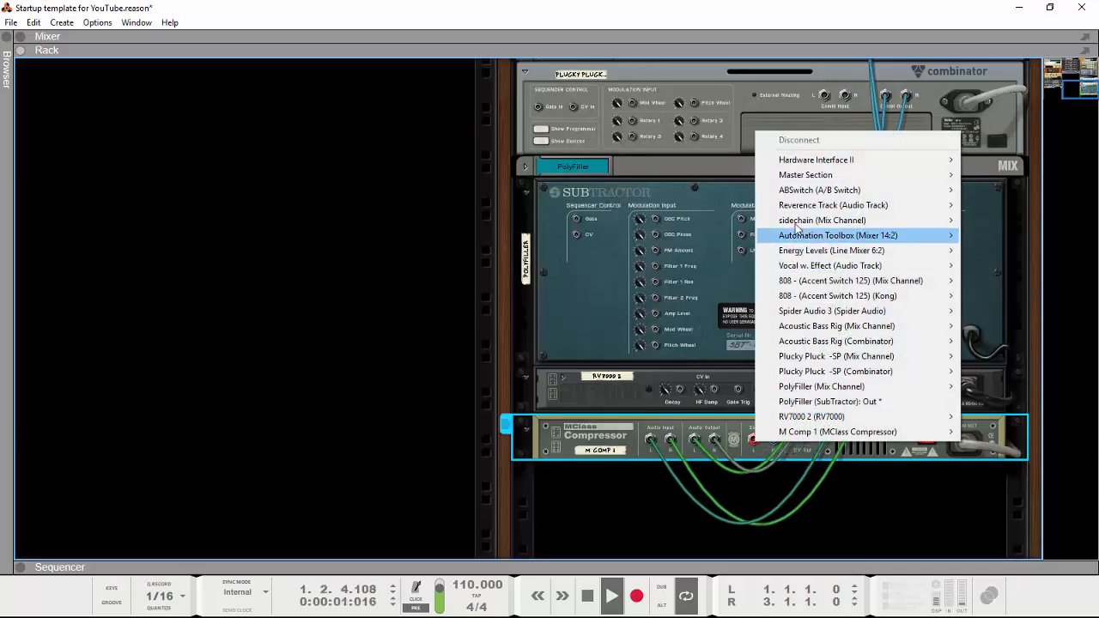
pyautogui.moveTo(817, 224)
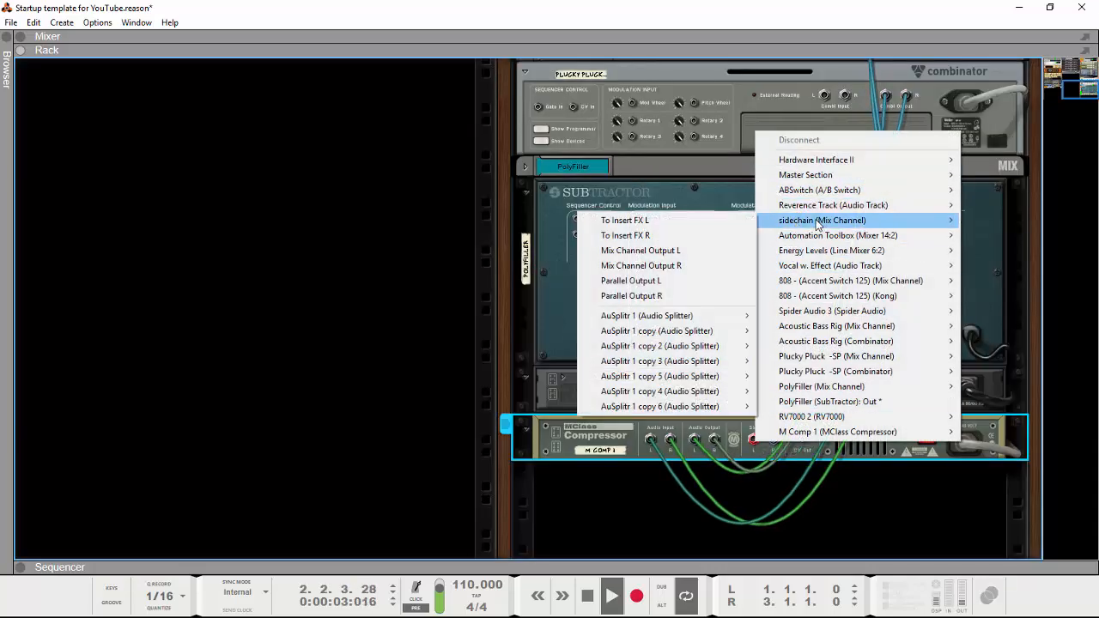
pyautogui.moveTo(694, 324)
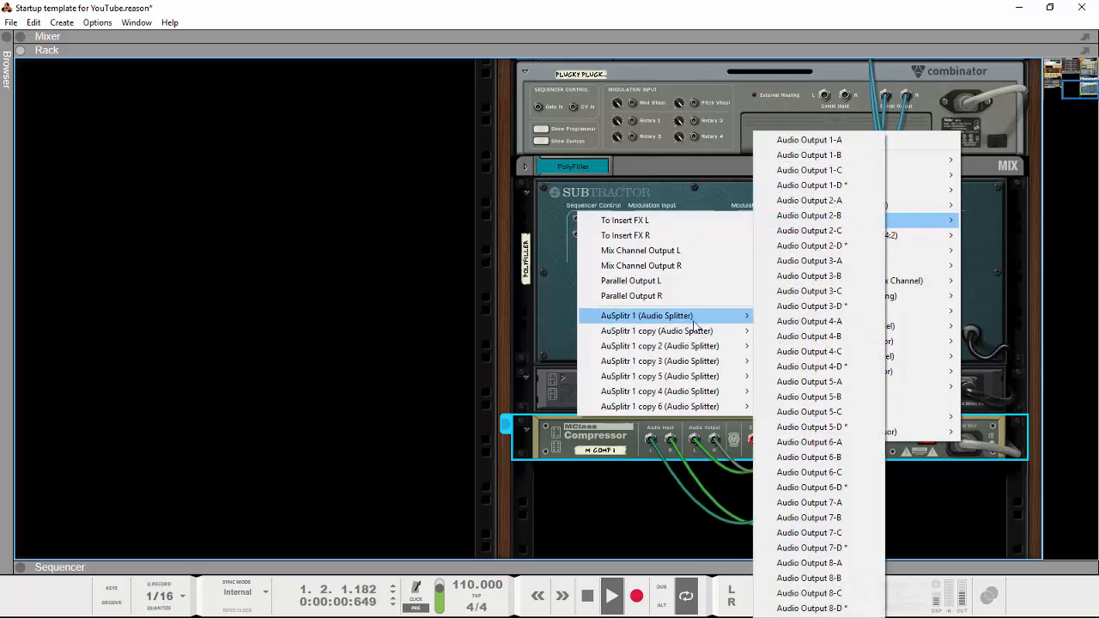
pyautogui.click(811, 141)
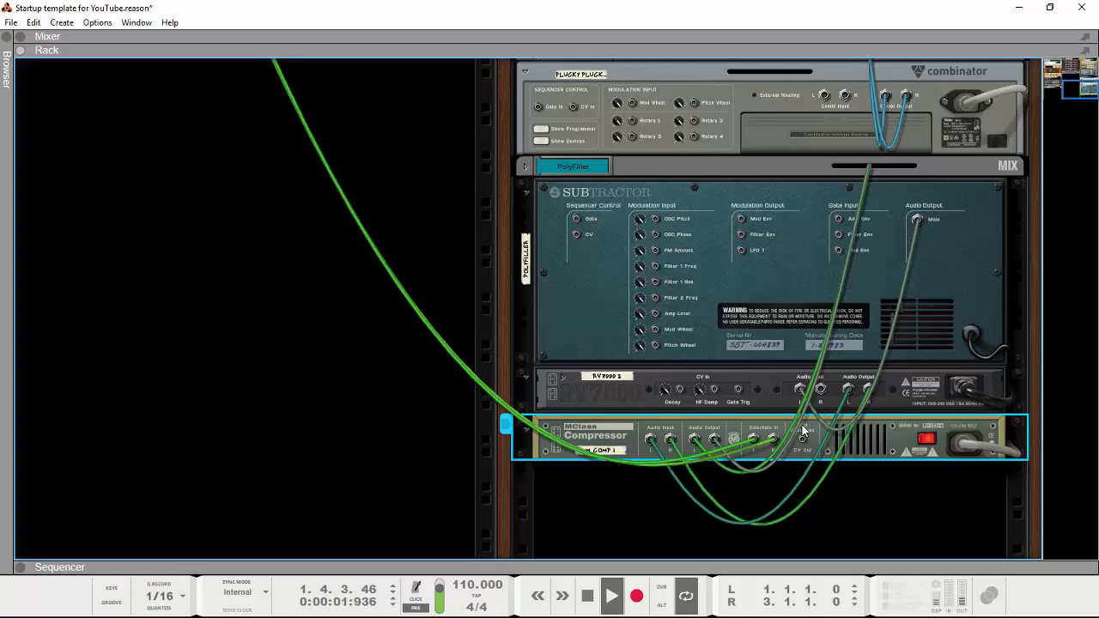
pyautogui.press('Tab')
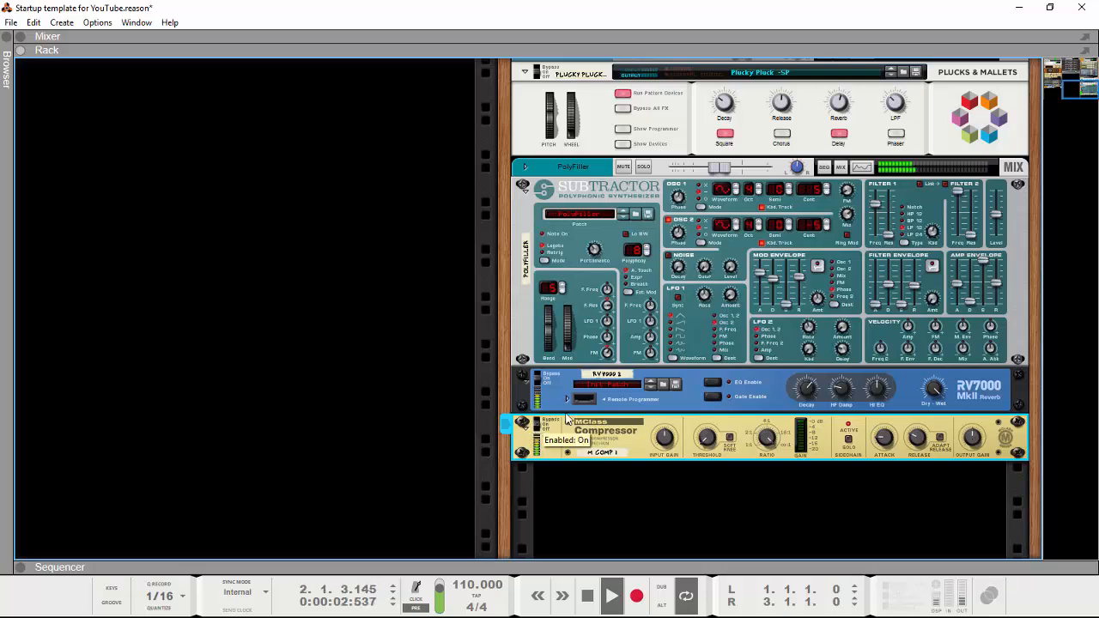
# - Collapse the Kong's drum and FX section in the rack
pyautogui.scroll(3, 788, 233)
pyautogui.scroll(10, 788, 228)
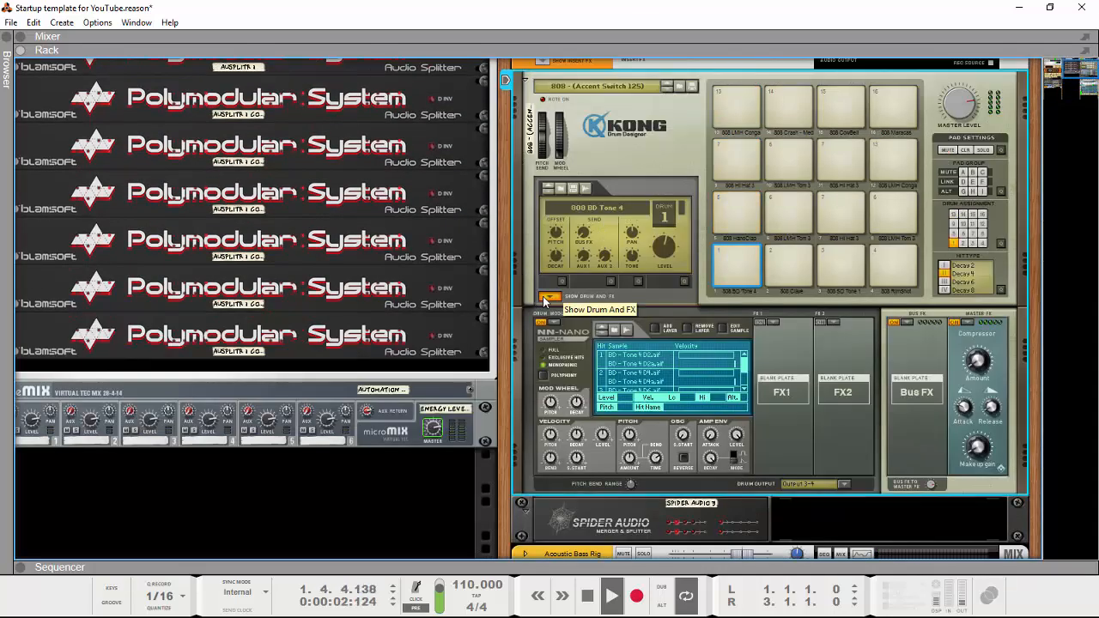
pyautogui.click(549, 296)
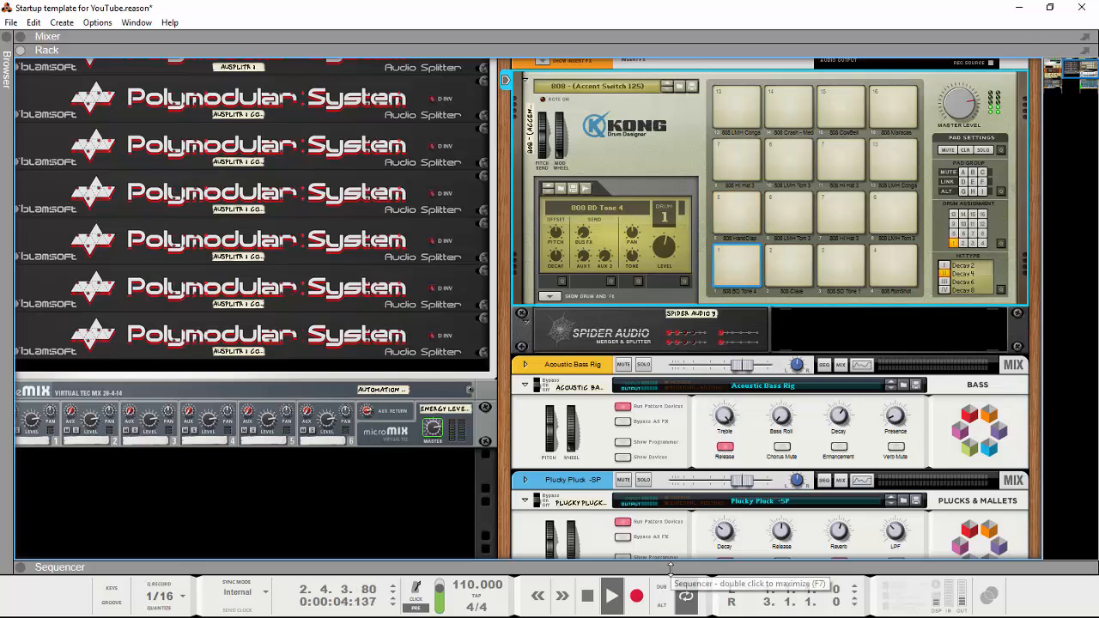
pyautogui.scroll(-3, 680, 386)
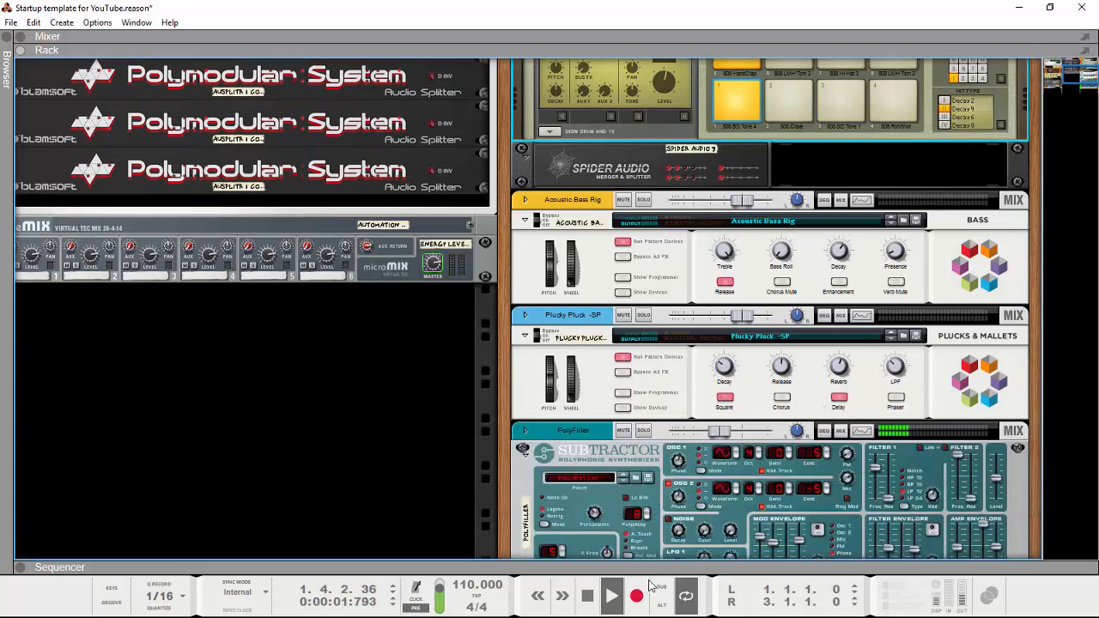
# - Show the sequencer at full size and stop playback
pyautogui.press('F7')
pyautogui.moveTo(648, 6); pyautogui.dragTo(647, 5)
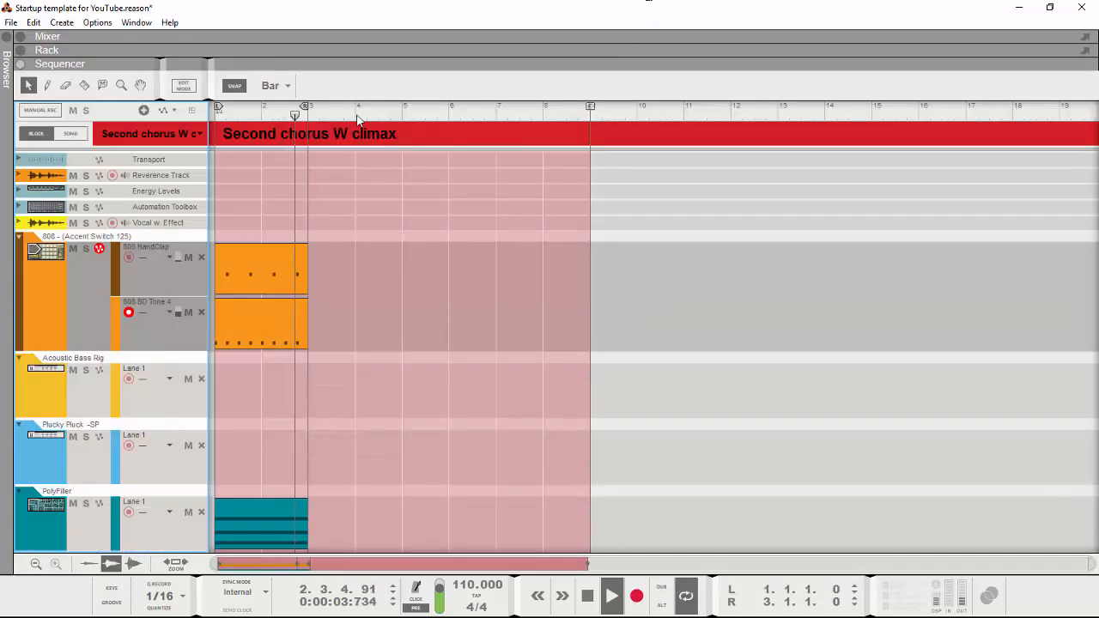
pyautogui.click(580, 604)
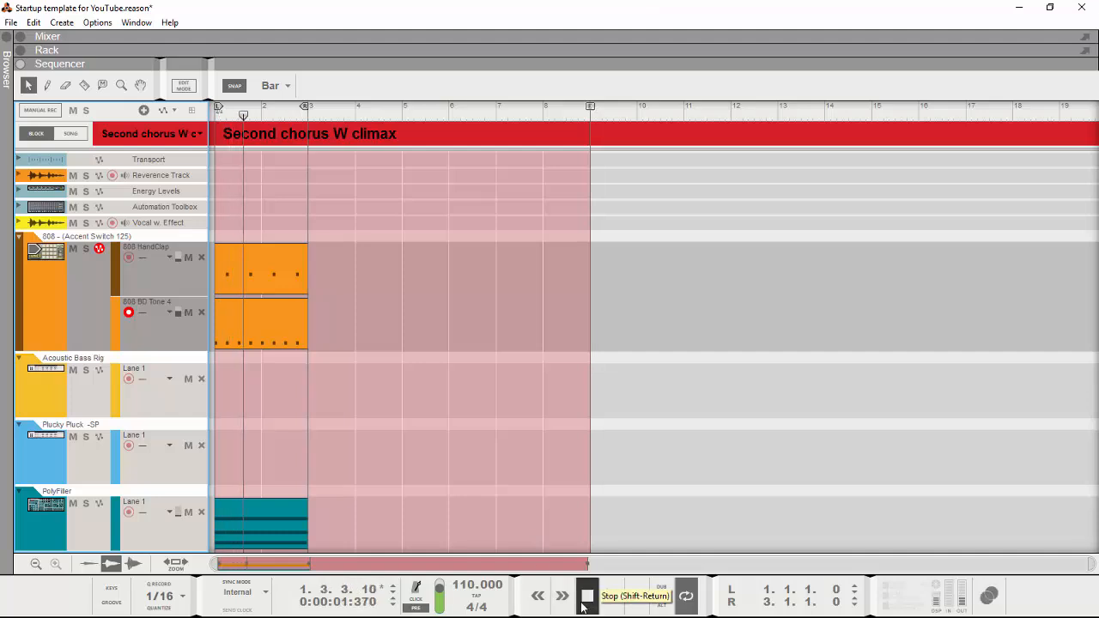
# - Open the ReGroove Mixer, assign groove channel A2 with Slide 20 to the 808 HandClap lane, and play the loop
pyautogui.click(126, 605)
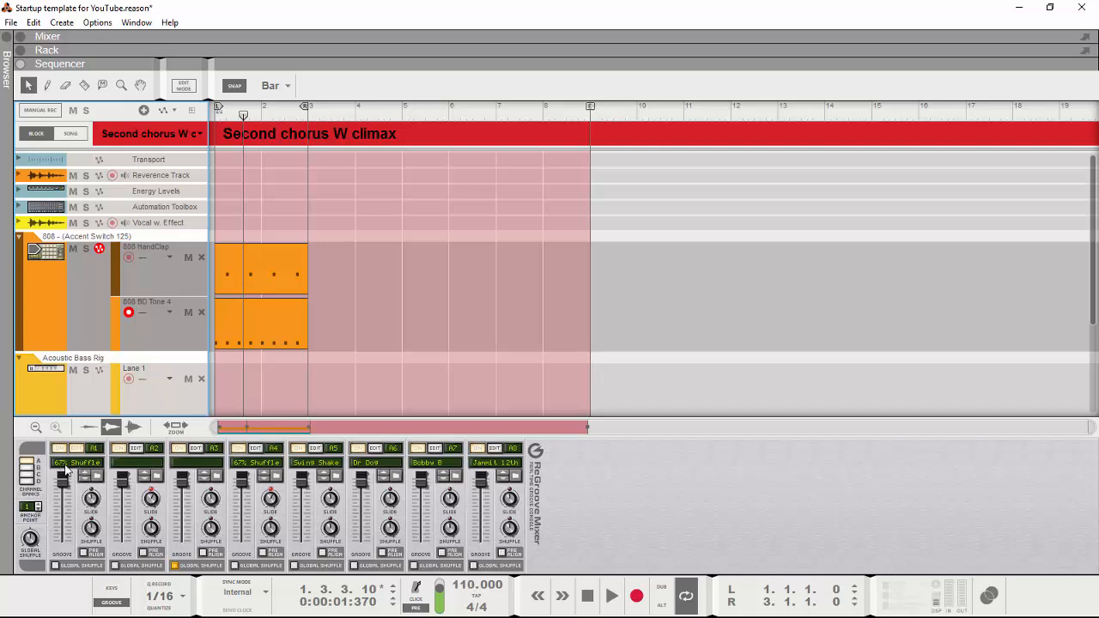
pyautogui.moveTo(69, 473)
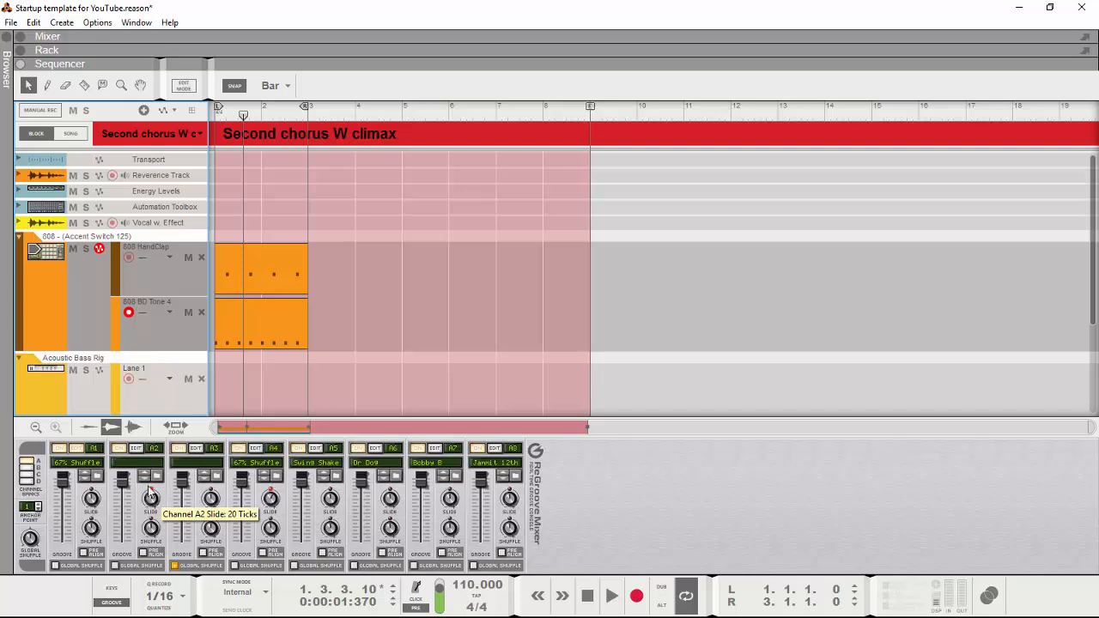
pyautogui.click(142, 256)
pyautogui.moveTo(167, 321)
pyautogui.click(310, 339)
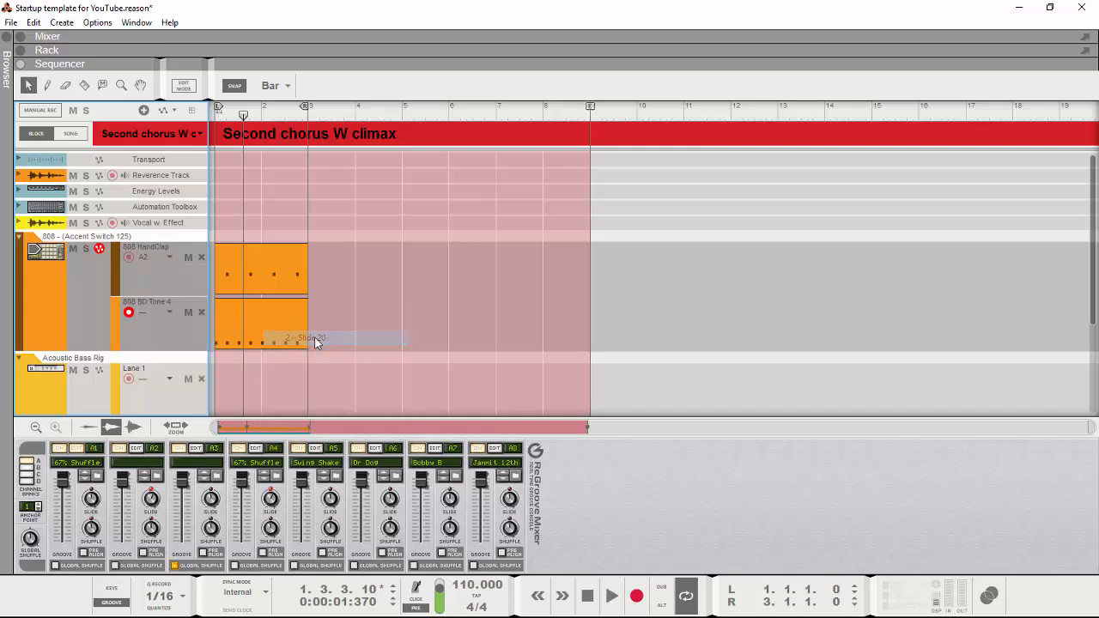
pyautogui.click(600, 599)
pyautogui.press('space')
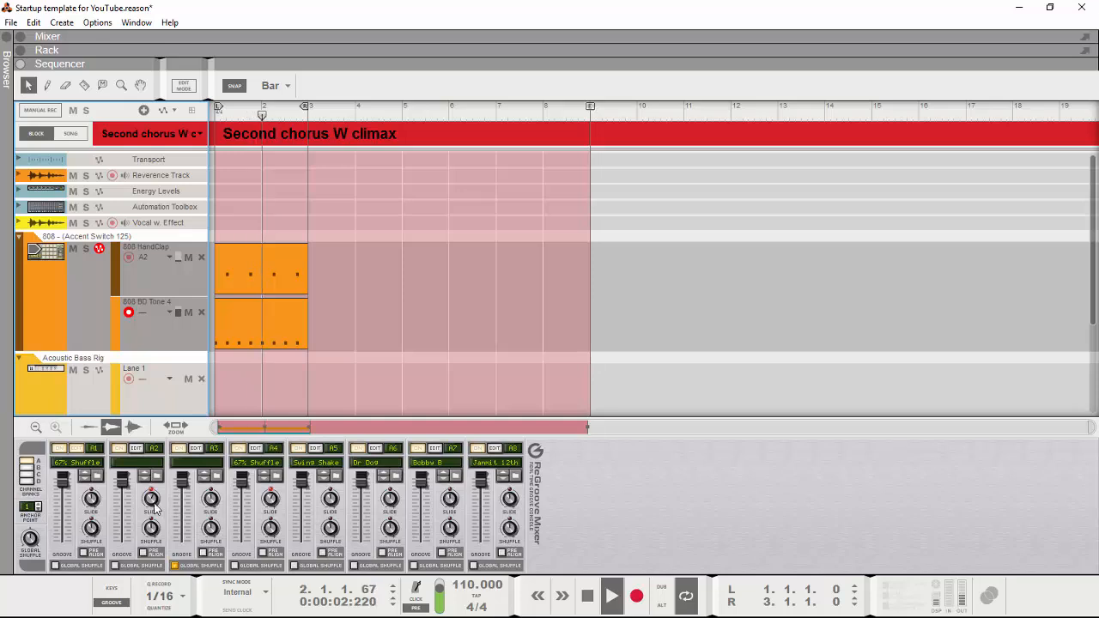
# - Adjust the Slide amount of groove channel A2 during loop playback and look over the instrument tracks in the sequencer
pyautogui.moveTo(151, 500); pyautogui.dragTo(161, 460)
pyautogui.moveTo(151, 498); pyautogui.dragTo(154, 483)
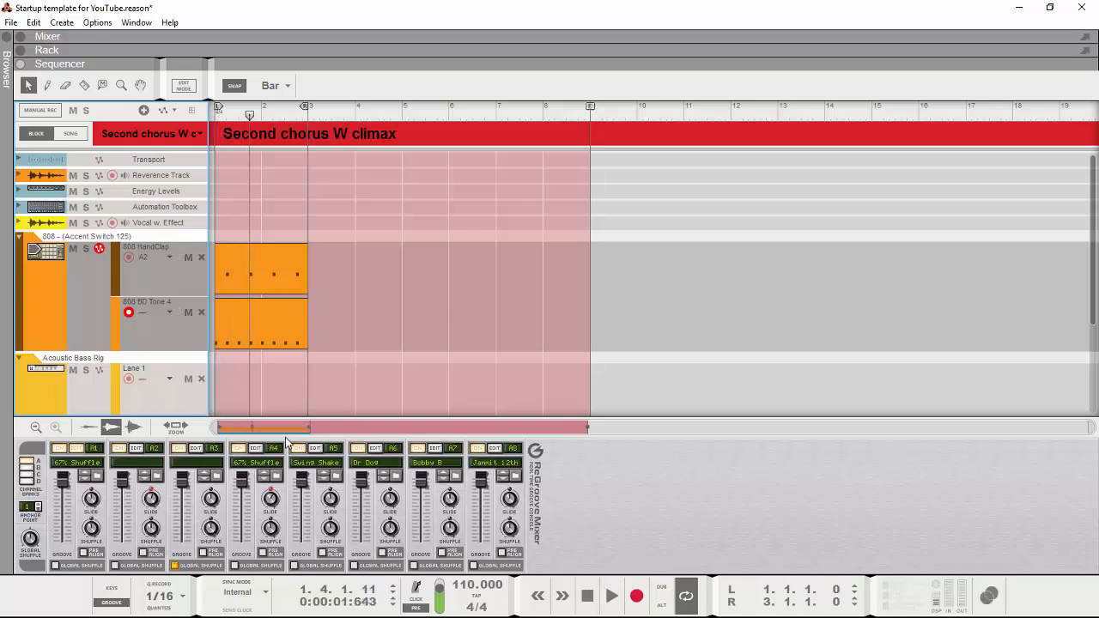
pyautogui.scroll(-3, 493, 221)
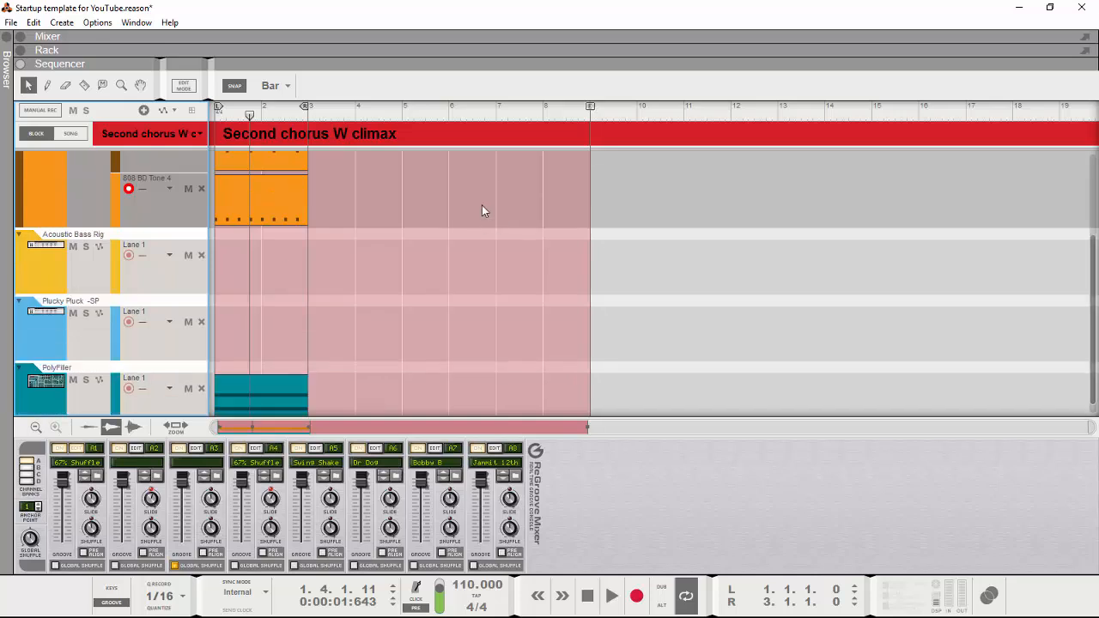
pyautogui.scroll(3, 462, 204)
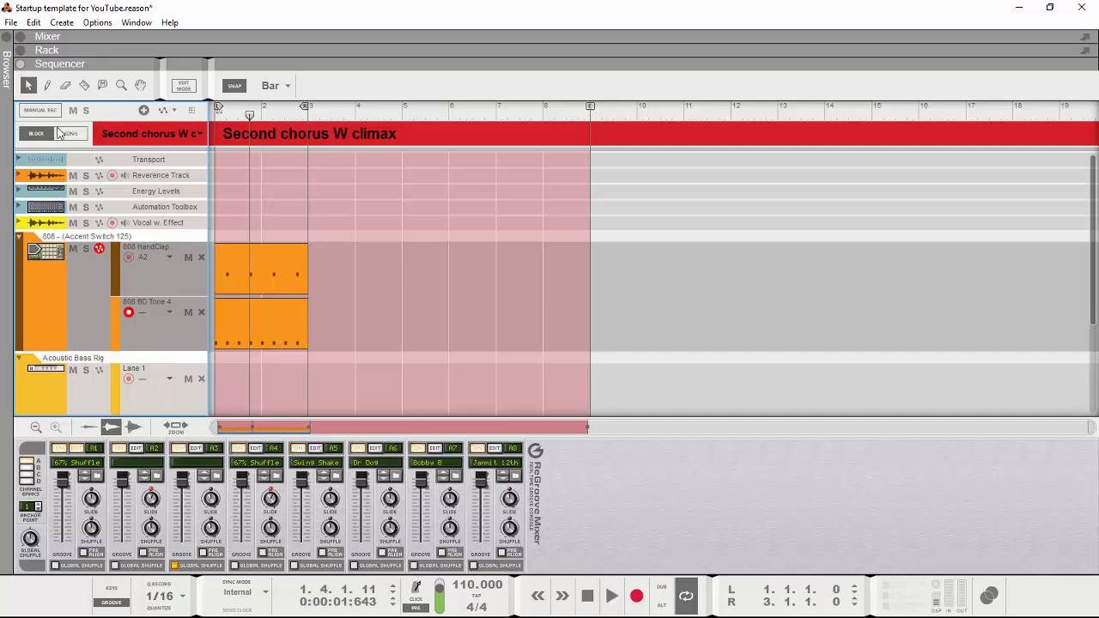
# - Bring the rack into view above the ReGroove Mixer and check the sidechain mix channel's insert effects section
pyautogui.moveTo(448, 64); pyautogui.dragTo(554, 431)
pyautogui.scroll(1, 849, 193)
pyautogui.scroll(2, 849, 193)
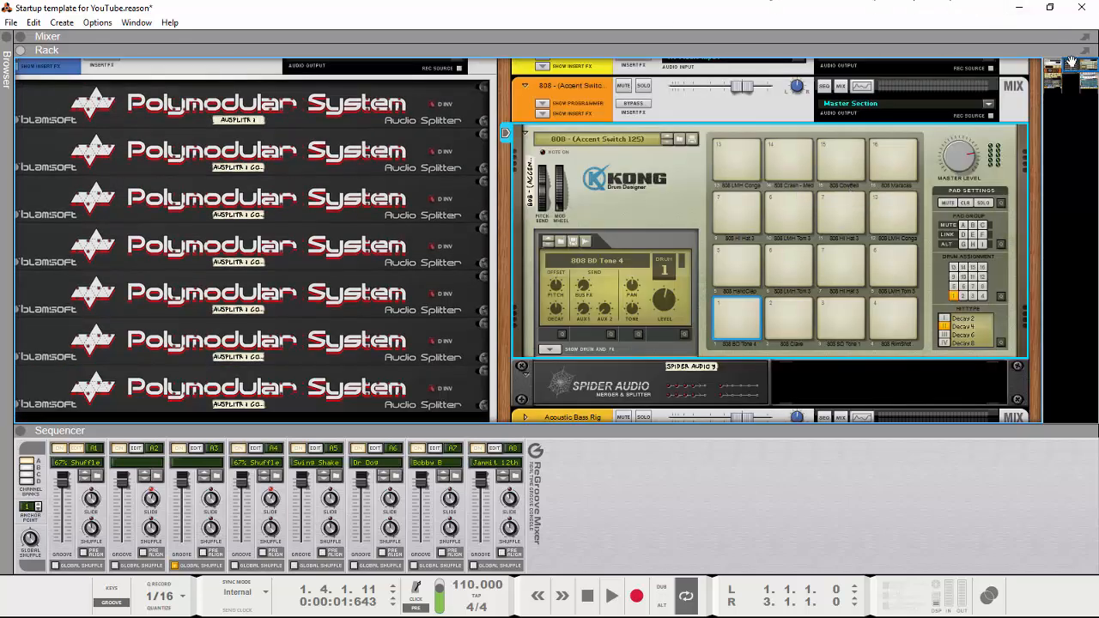
pyautogui.moveTo(1075, 65); pyautogui.dragTo(1056, 63)
pyautogui.click(539, 94)
pyautogui.click(539, 93)
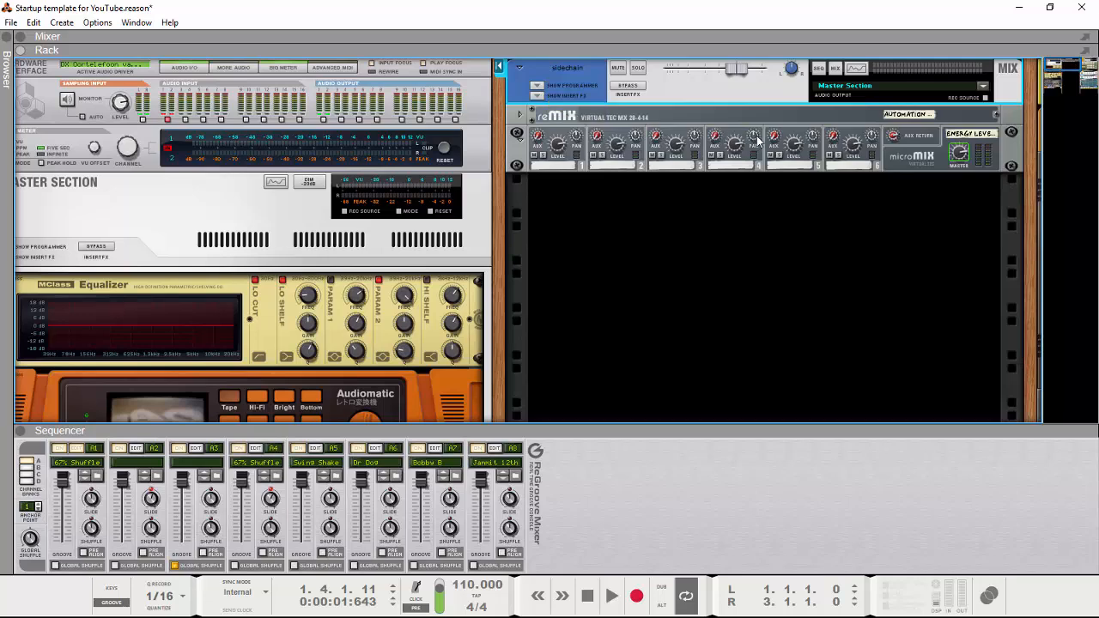
# - Unfold the Vocal w. Effect track's insert effects, examine the vibrato, mixer, echo and reverb devices, and fold them away again
pyautogui.moveTo(1064, 67); pyautogui.dragTo(1092, 65)
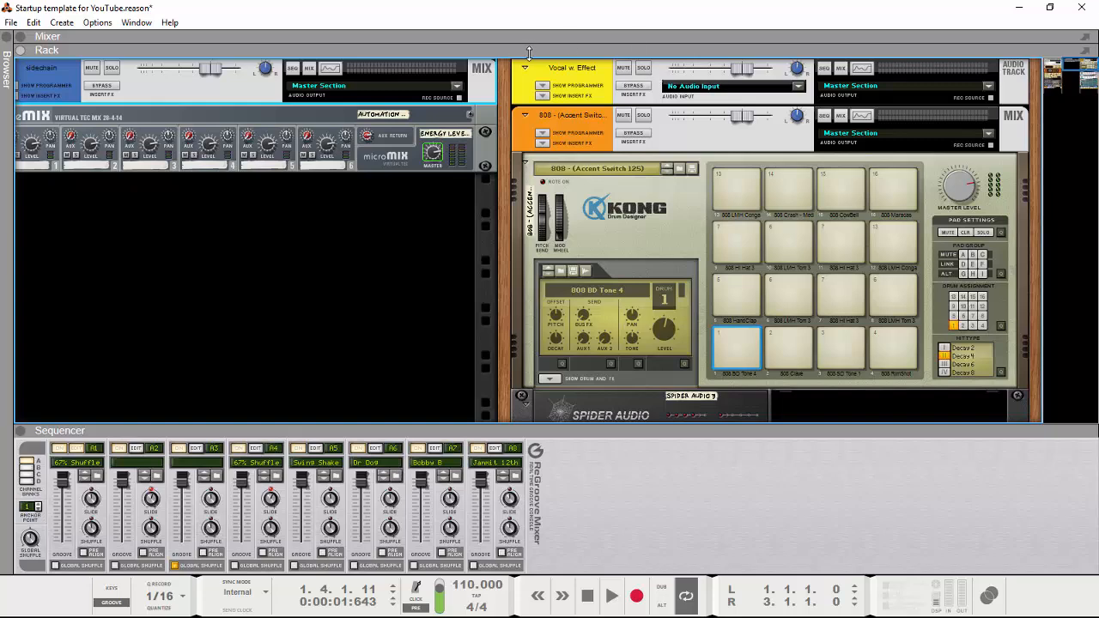
pyautogui.click(550, 94)
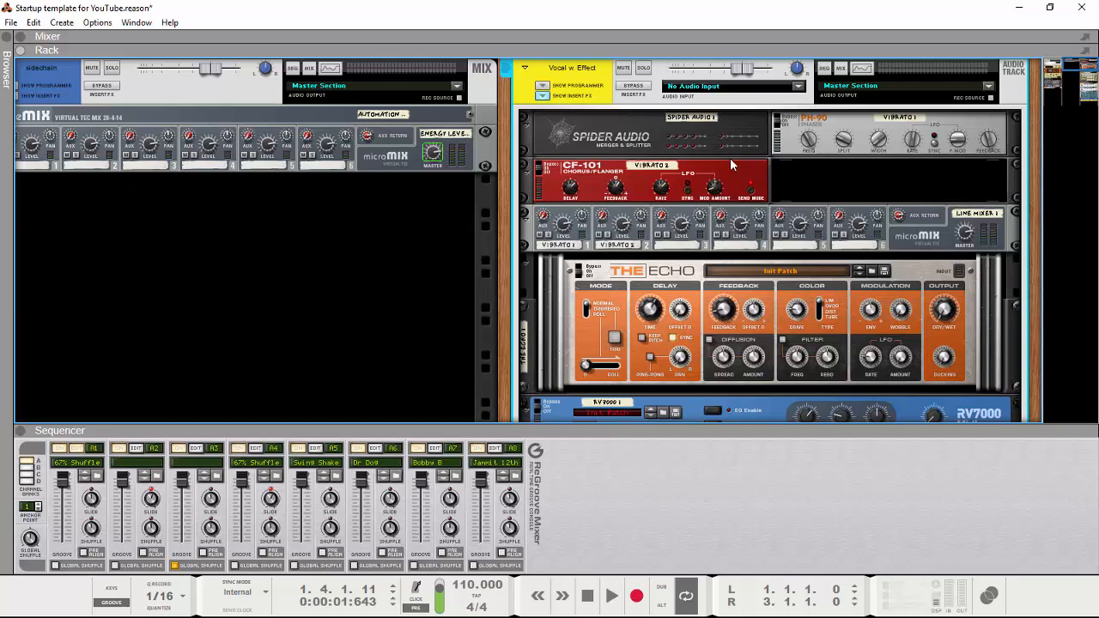
pyautogui.scroll(-4, 728, 214)
pyautogui.scroll(4, 729, 218)
pyautogui.scroll(-2, 573, 299)
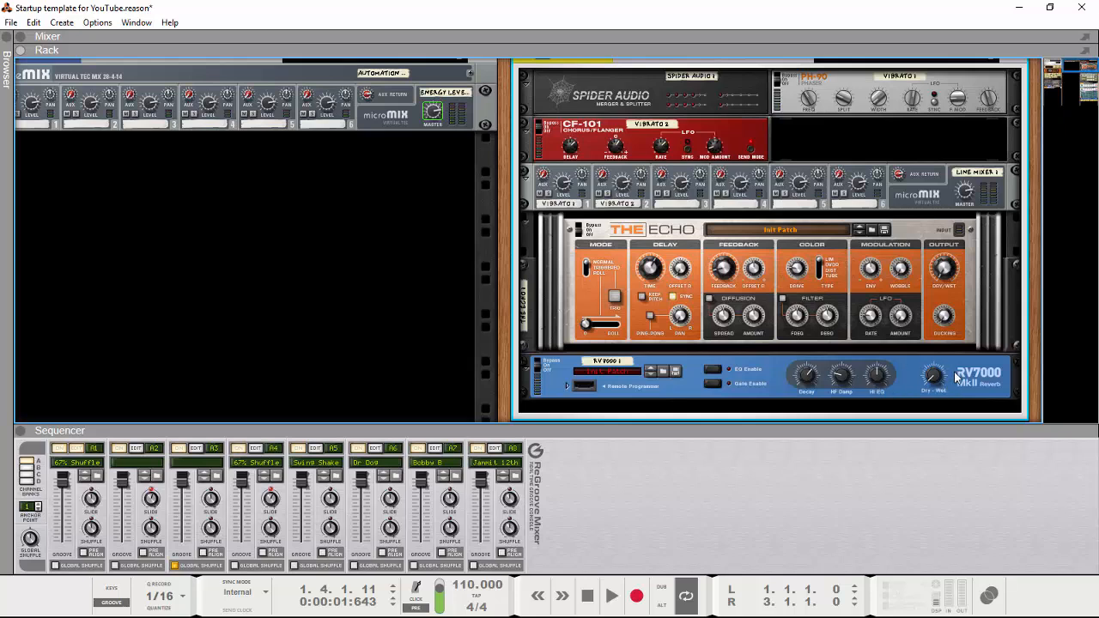
pyautogui.scroll(1, 858, 247)
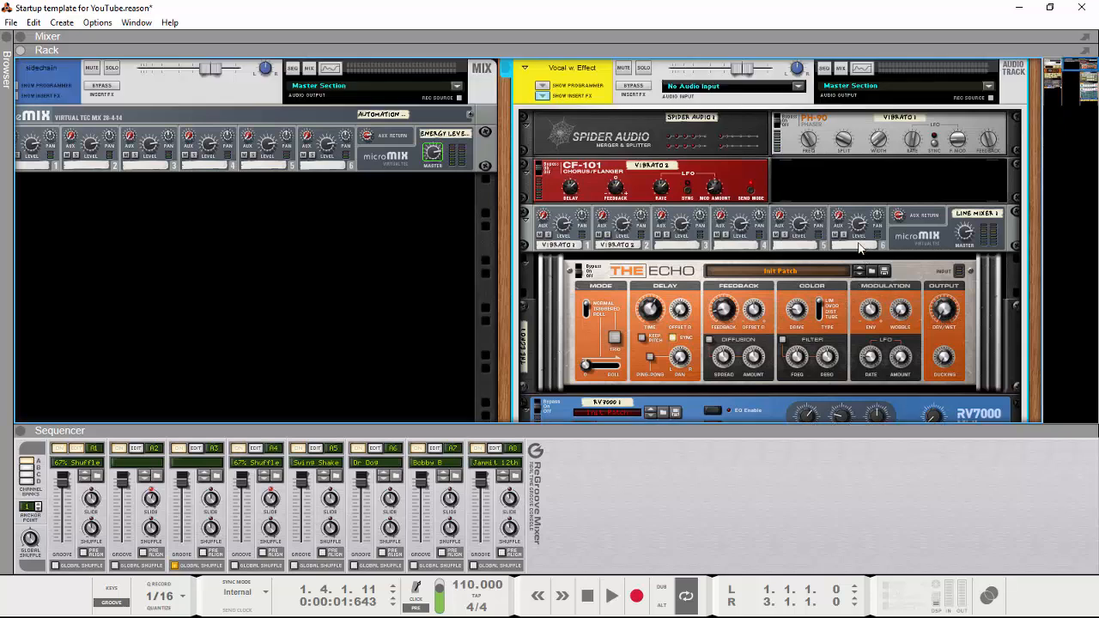
pyautogui.scroll(-1, 796, 329)
pyautogui.scroll(2, 949, 198)
pyautogui.click(541, 94)
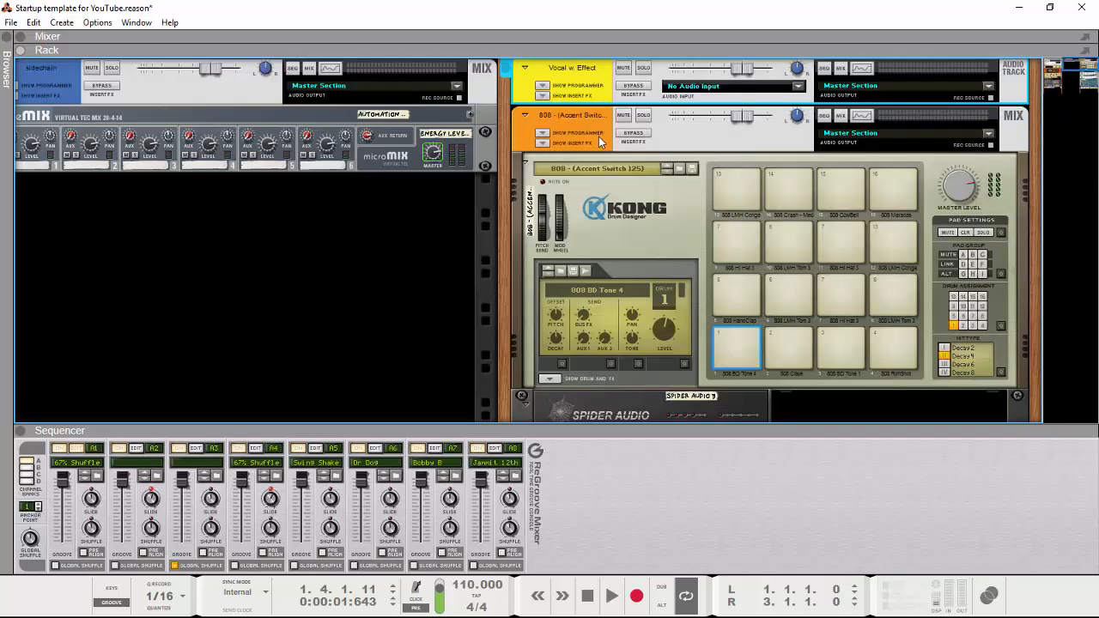
# - Look over the instrument devices down to the PolyFiller compressor and close the ReGroove Mixer
pyautogui.scroll(-10, 654, 260)
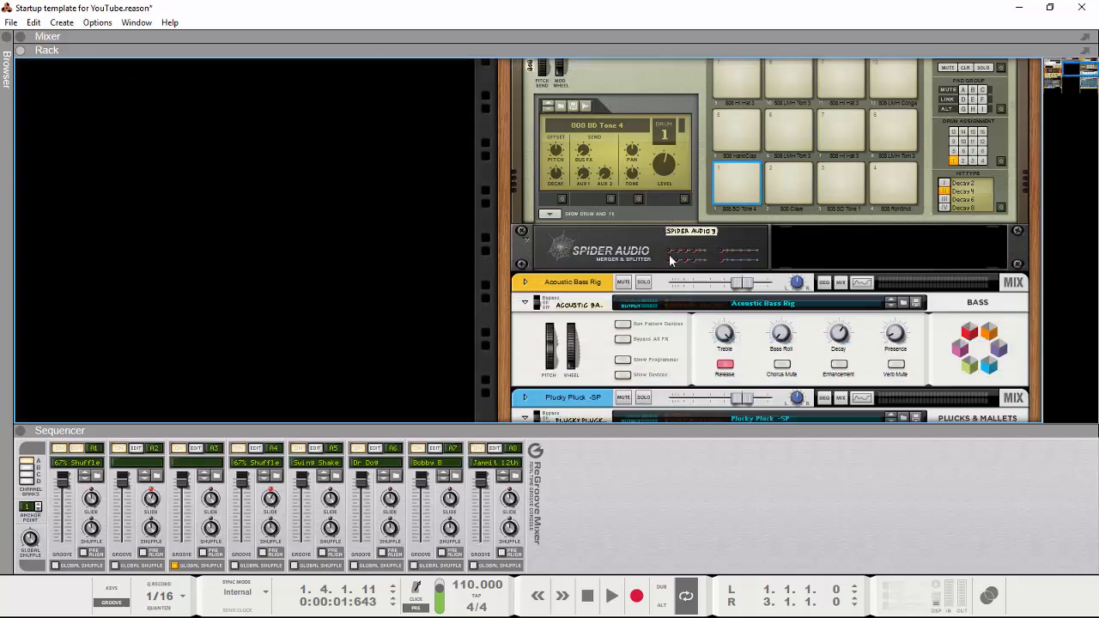
pyautogui.scroll(-14, 670, 260)
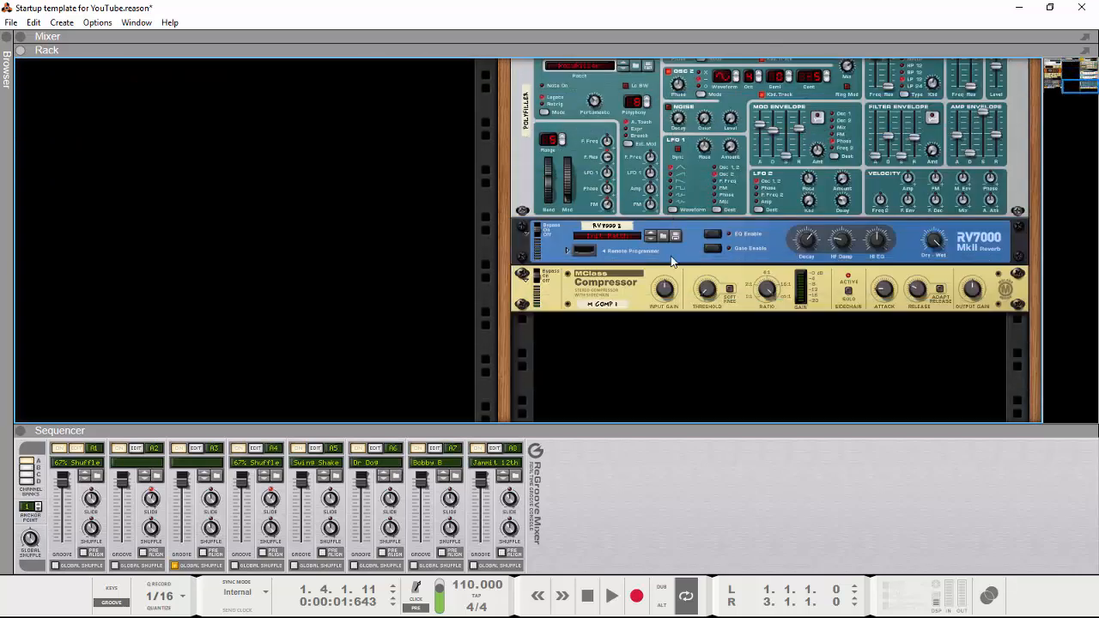
pyautogui.scroll(20, 675, 260)
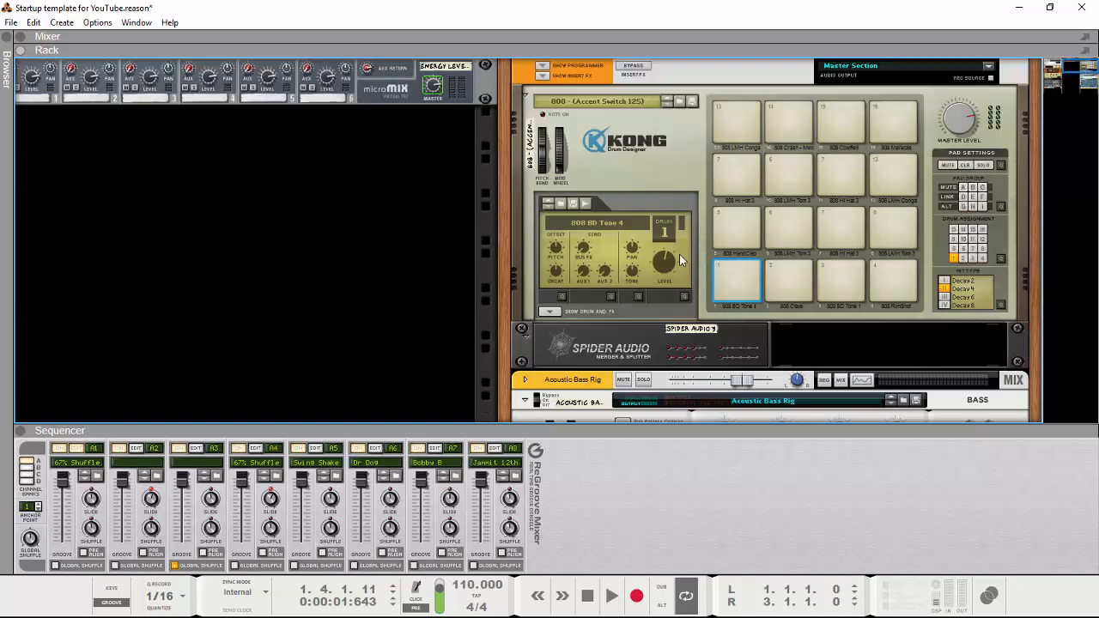
pyautogui.click(112, 602)
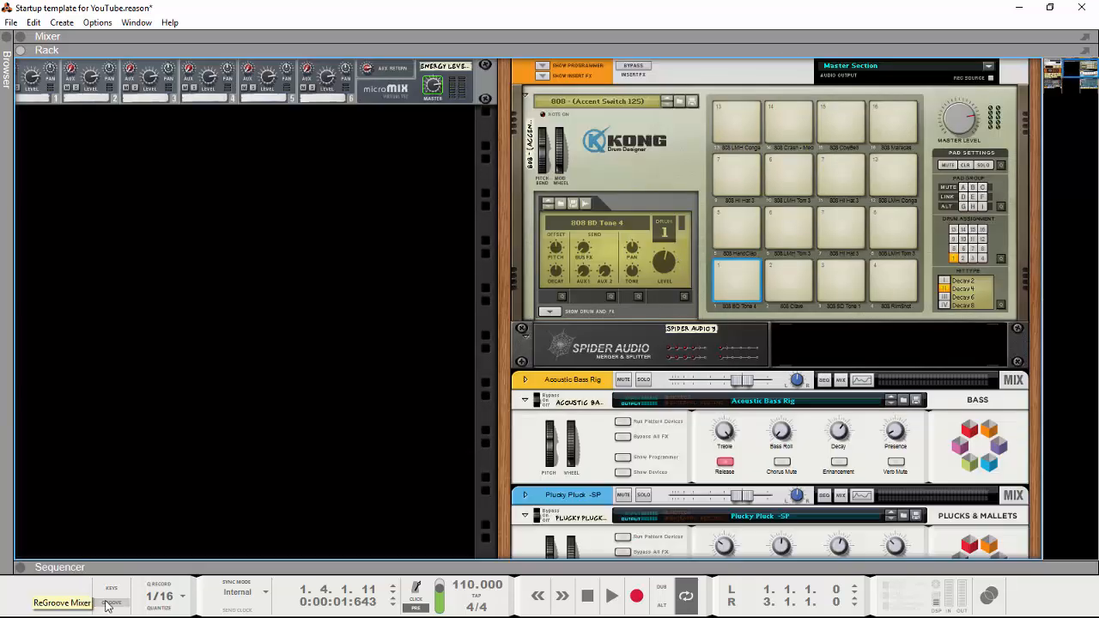